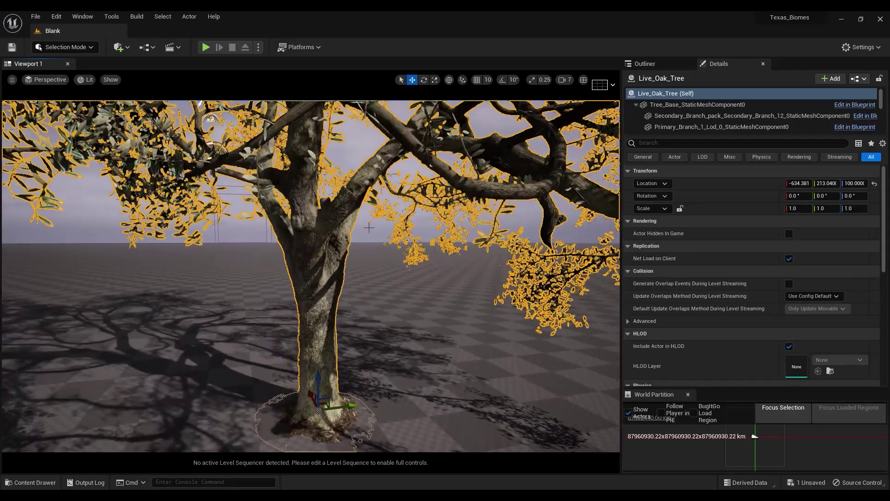
Deselect the live oak and examine its trunk, bark and branches from several angles
left_click(368, 227)
right_click_drag(368, 227, 416, 197)
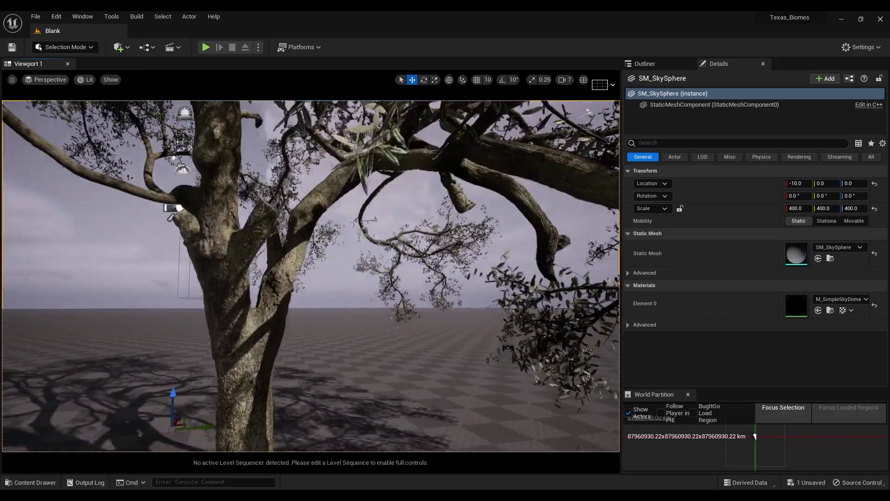
left_click(318, 199)
right_click_drag(318, 200, 322, 200)
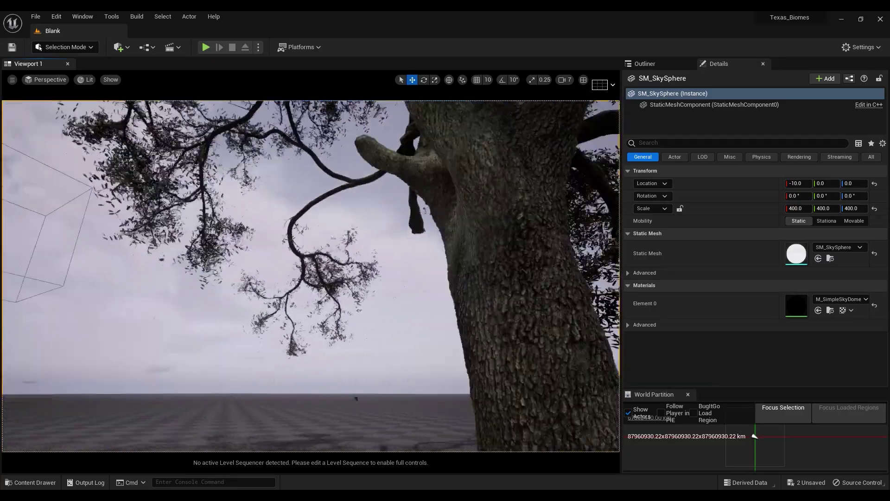
mouse_move(310, 276)
right_mouse_down()
mouse_move(371, 276)
mouse_move(408, 301)
mouse_move(380, 307)
mouse_move(311, 276)
right_mouse_up()
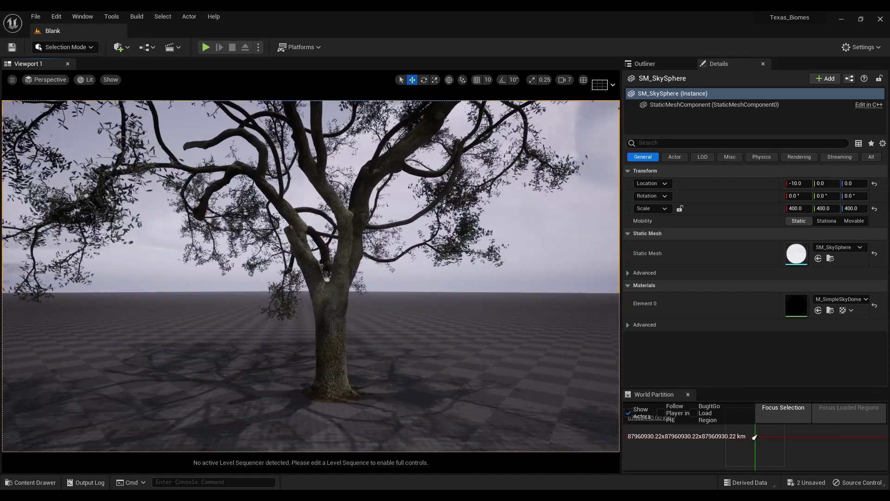
right_click_drag(290, 230, 339, 223)
Place the Tree_Base mesh from the Live_Oak Model folder on the ground near the existing oak
key("ctrl+space")
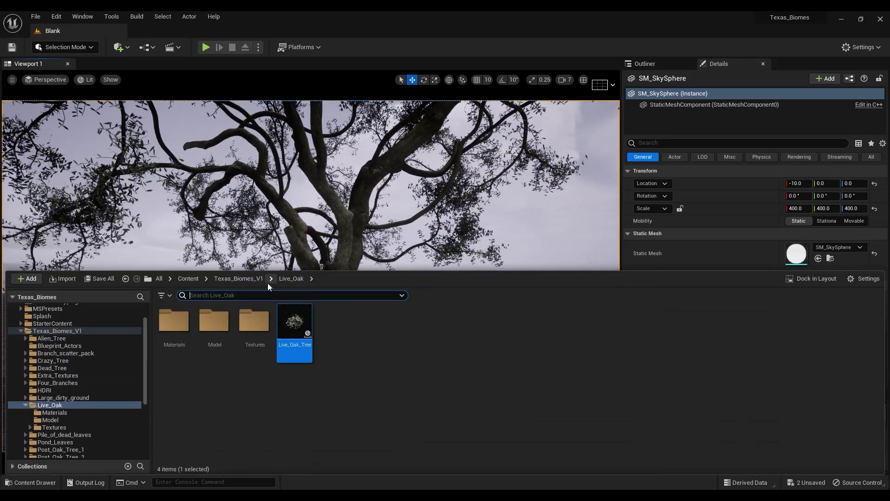
double_click(215, 320)
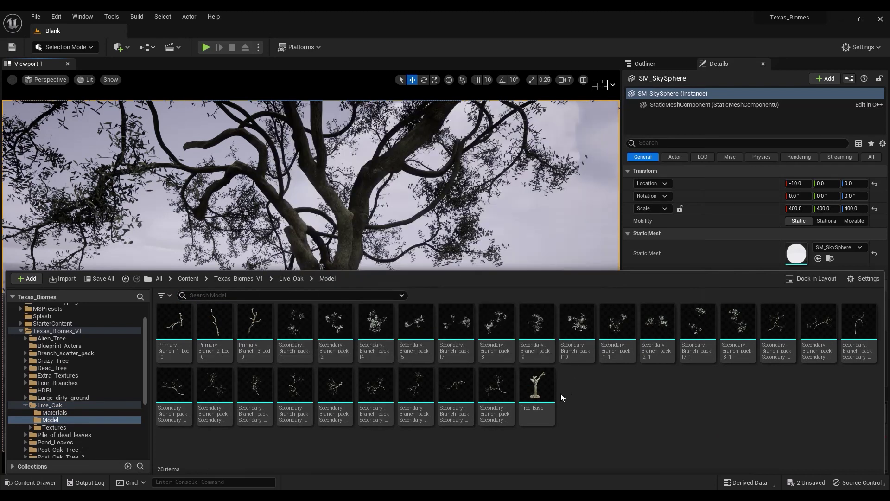
left_click_drag(527, 400, 226, 378)
right_click_drag(226, 378, 199, 371)
mouse_move(330, 294)
right_mouse_down()
mouse_move(327, 285)
mouse_move(330, 294)
right_mouse_up()
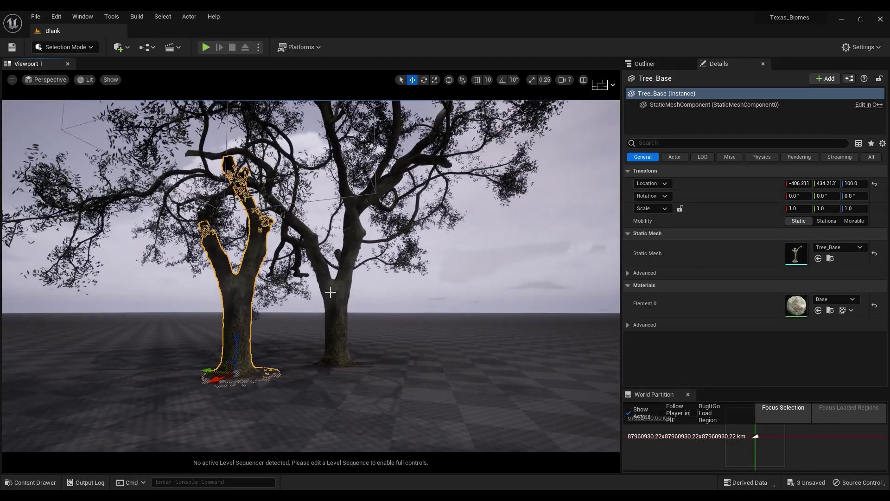
Place the Primary_Branch_3_Lod_0 mesh upright on the open ground beside the oak
key("ctrl+space")
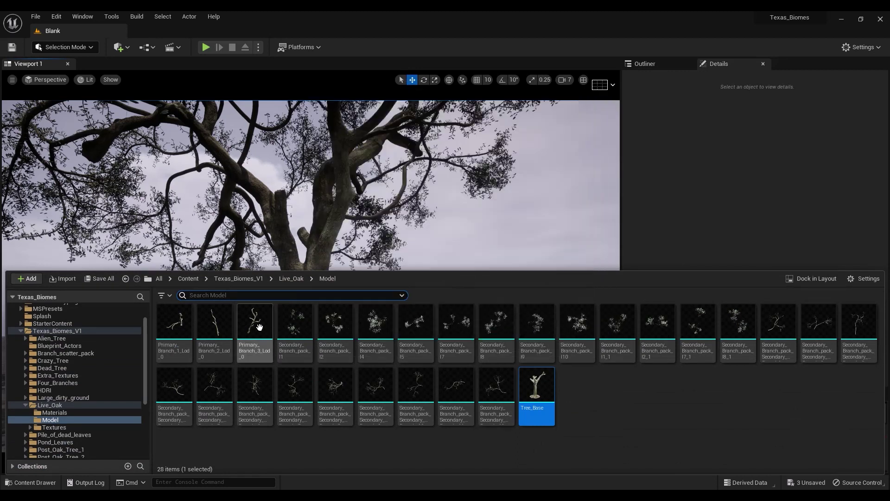
left_click_drag(257, 329, 476, 360)
mouse_move(430, 200)
right_mouse_down()
mouse_move(432, 217)
mouse_move(430, 200)
right_mouse_up()
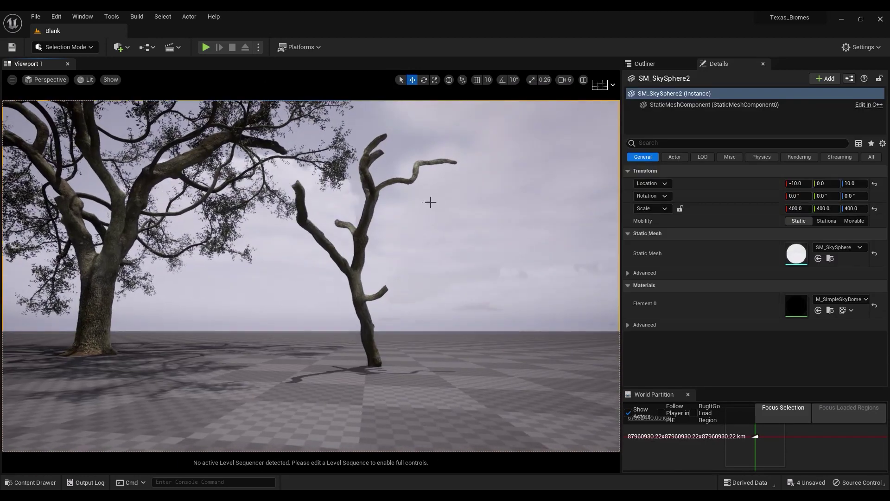
Place a bare secondary branch mesh from the Live_Oak Model folder near the upright primary branch
key("ctrl+space")
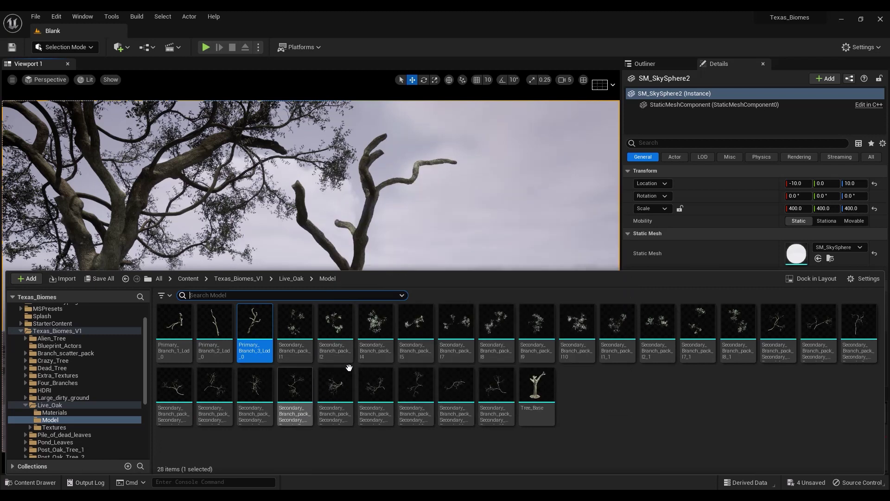
right_click_drag(483, 194, 482, 193)
key("s")
key("ctrl+space")
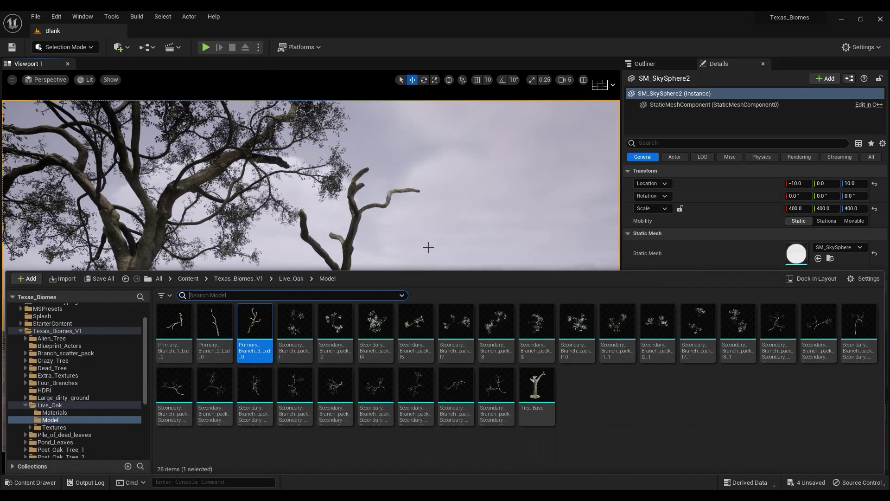
left_click_drag(297, 390, 411, 220)
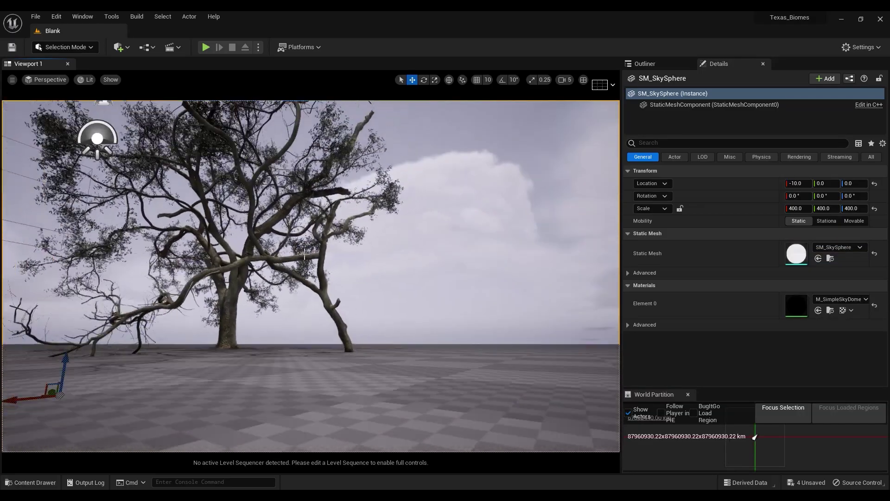
left_click_drag(304, 254, 305, 254, "alt")
right_click_drag(330, 260, 330, 259)
Place all the meshes from Secondary_Branch_pack_l1 through Secondary_Branch_pack_Secondary_Branch_12 into the level at once
key("ctrl+space")
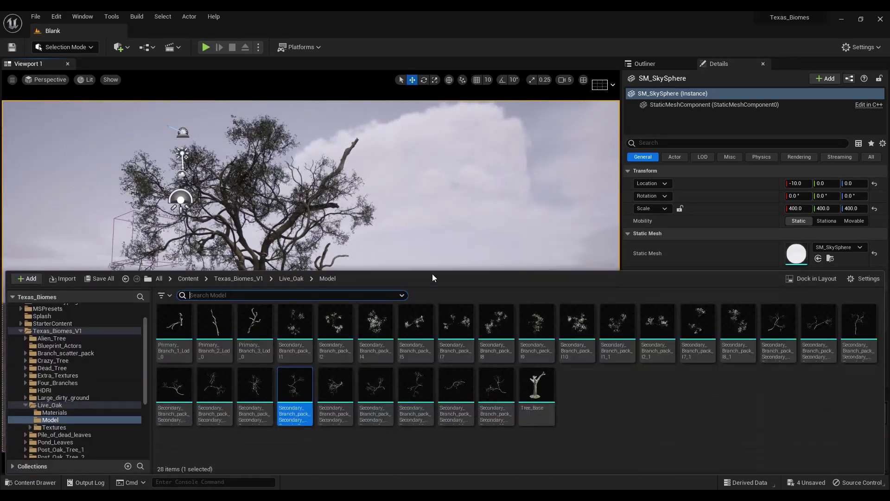
right_click_drag(453, 234, 454, 234)
key("ctrl+space")
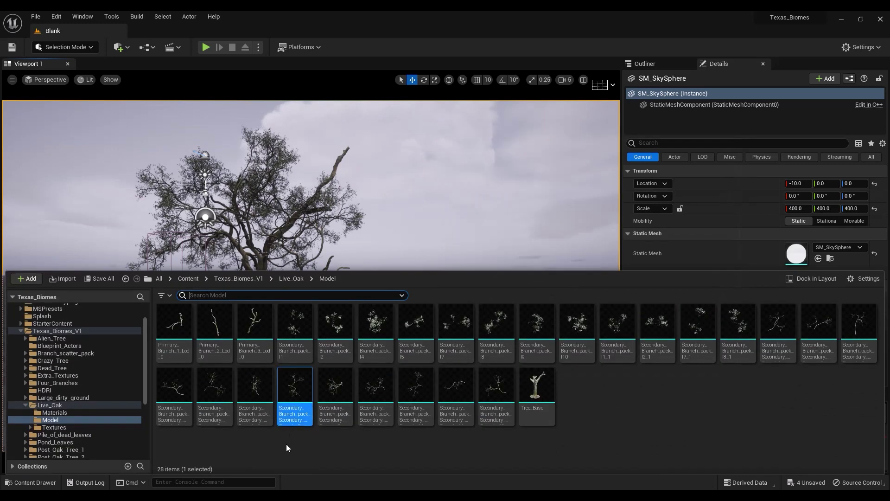
left_click(295, 321)
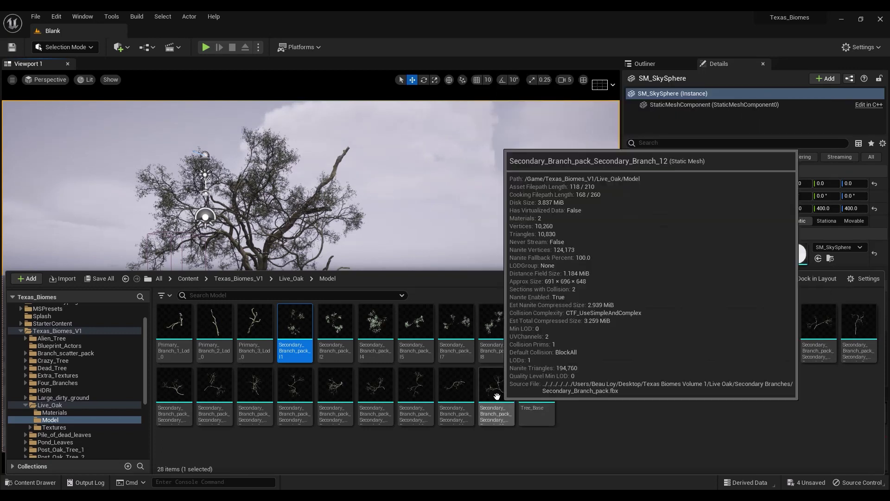
left_click(496, 395, "shift")
key("s")
right_click_drag(488, 243, 506, 264)
key("ctrl+space")
left_click_drag(416, 330, 424, 195)
mouse_move(424, 194)
right_mouse_down()
mouse_move(429, 208)
mouse_move(417, 197)
right_mouse_up()
Select the Secondary_Branch_pack_l1 leaves together with the bare branch they grow on
left_click(240, 330)
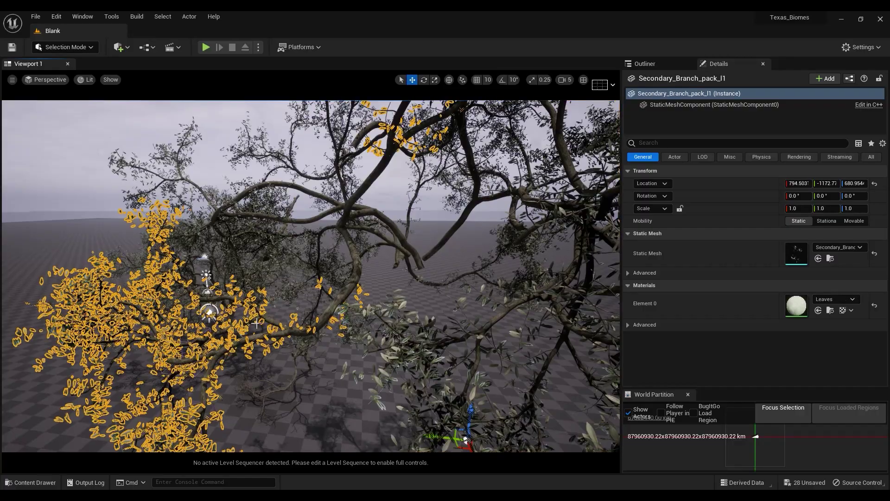
right_click_drag(240, 330, 241, 330)
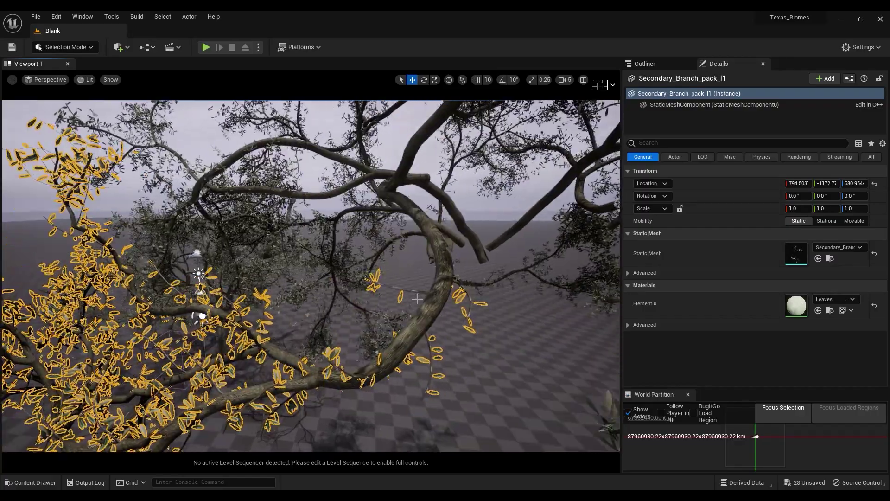
left_click(430, 283, "ctrl")
right_click_drag(395, 279, 394, 297)
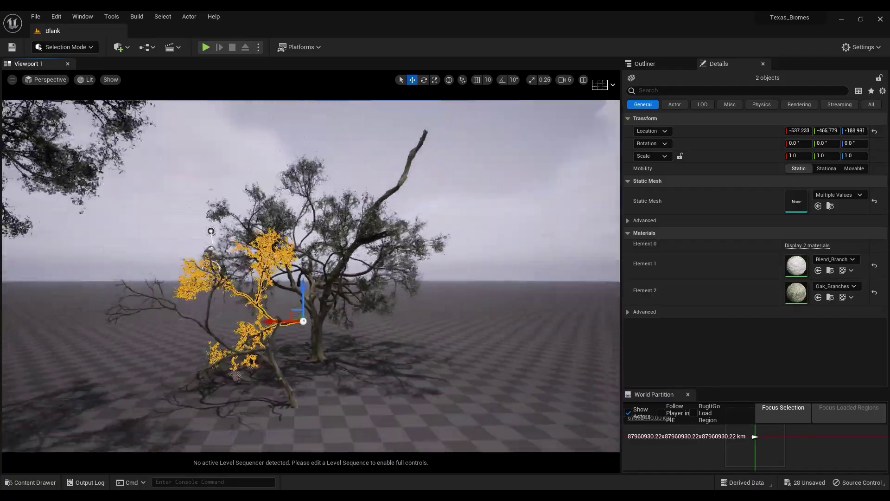
right_click_drag(313, 334, 313, 343)
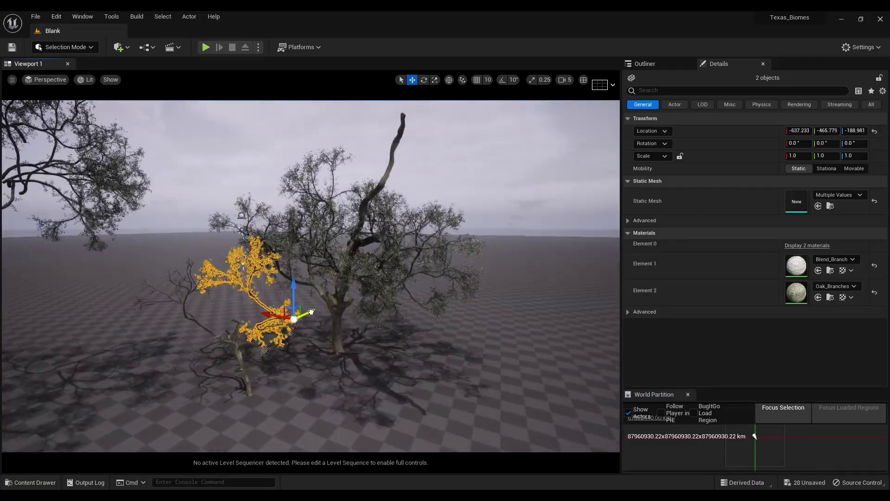
Move the selected leaves and branch against the upright primary branch, to about X -513, Y -791
left_click_drag(311, 312, 260, 342)
right_click_drag(338, 353, 361, 300)
left_click_drag(334, 282, 247, 284)
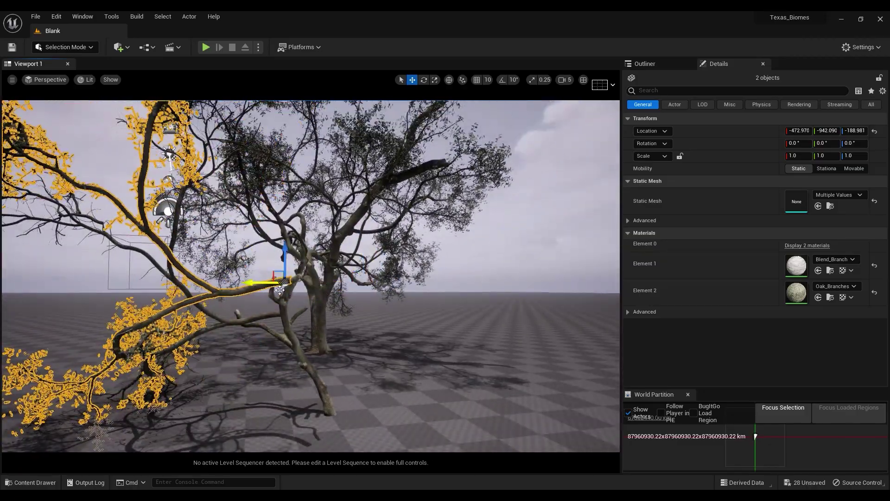
right_click_drag(247, 285, 191, 320)
right_click_drag(288, 314, 259, 315)
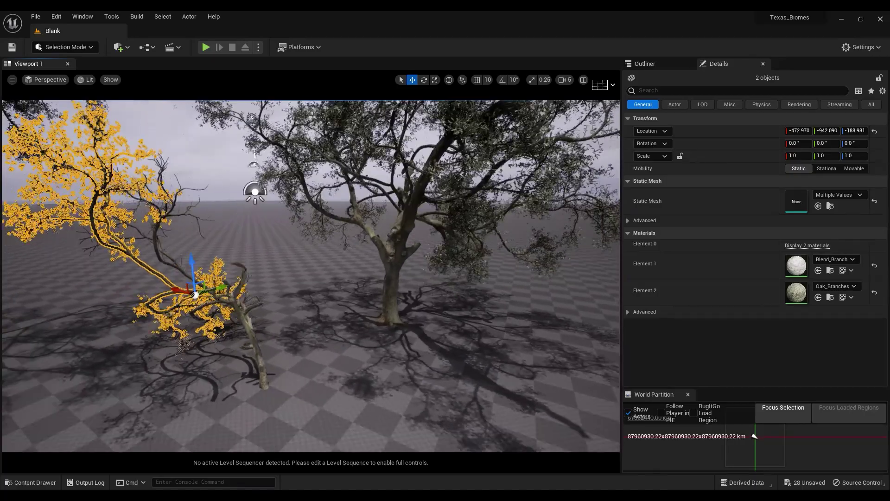
left_click_drag(218, 288, 257, 275)
right_click_drag(257, 276, 323, 252)
left_click_drag(249, 262, 263, 261)
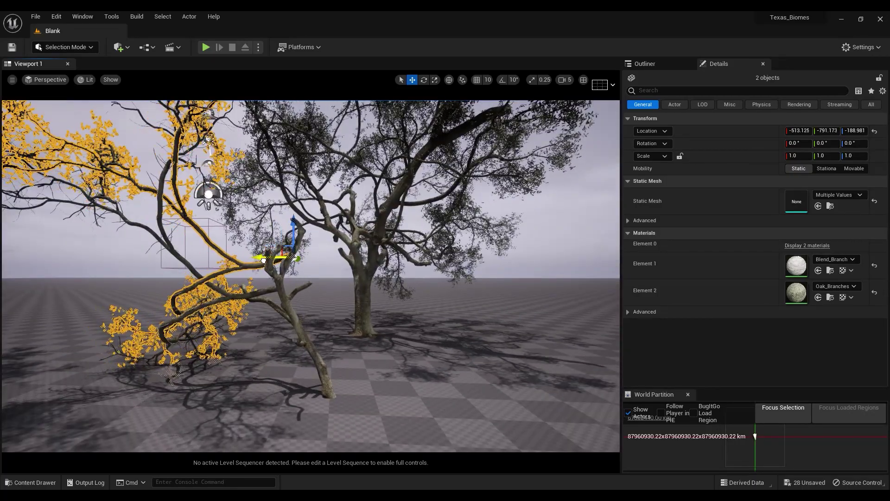
Rotate the selected leafy branch to about 205°, 35°, 230° so it grows outward from the primary branch
key("e")
left_click_drag(328, 289, 269, 327)
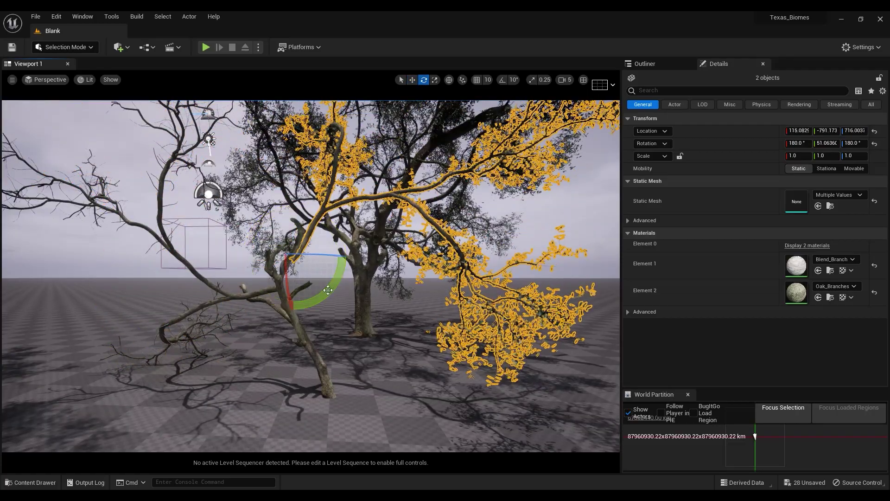
right_click_drag(329, 290, 356, 225)
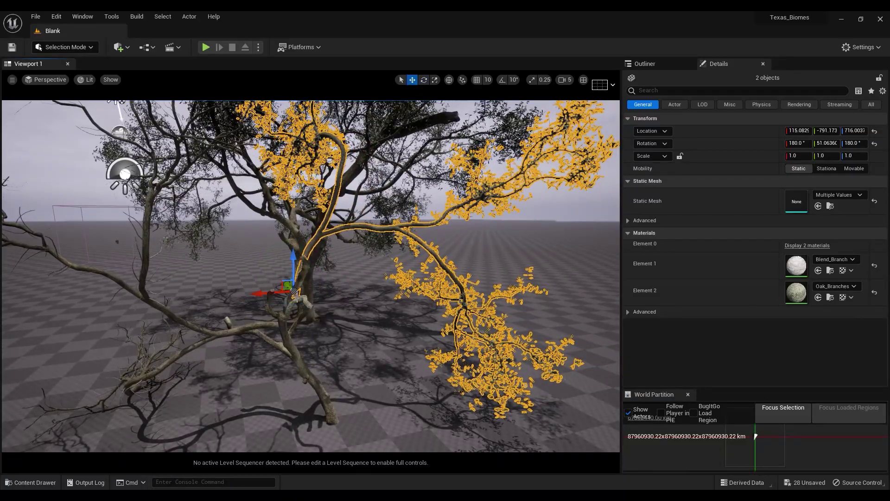
left_click_drag(241, 292, 244, 290)
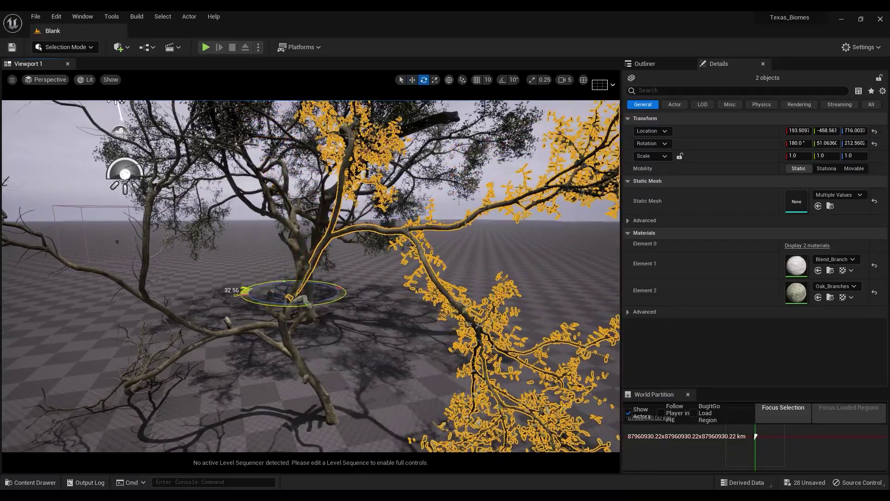
left_click_drag(303, 267, 304, 281)
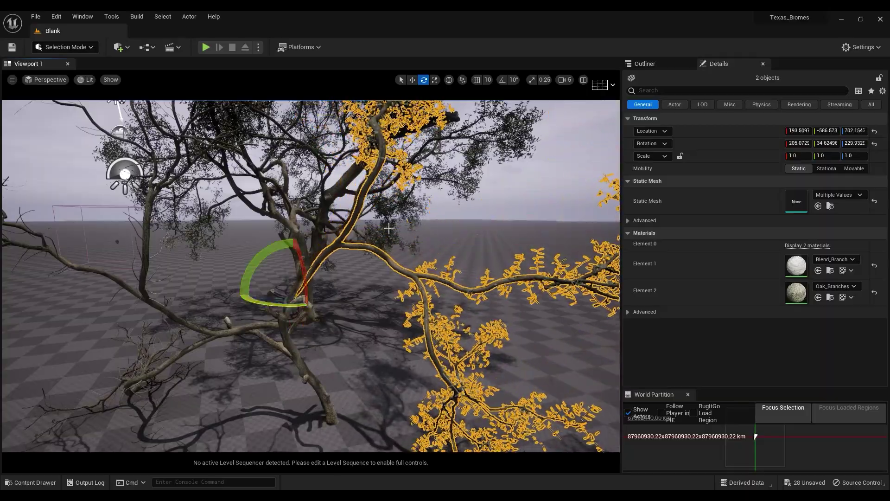
right_click_drag(304, 280, 269, 245)
Examine how the leafy secondary branch joins the primary branch up close
left_click(554, 139)
right_click_drag(480, 158, 514, 151)
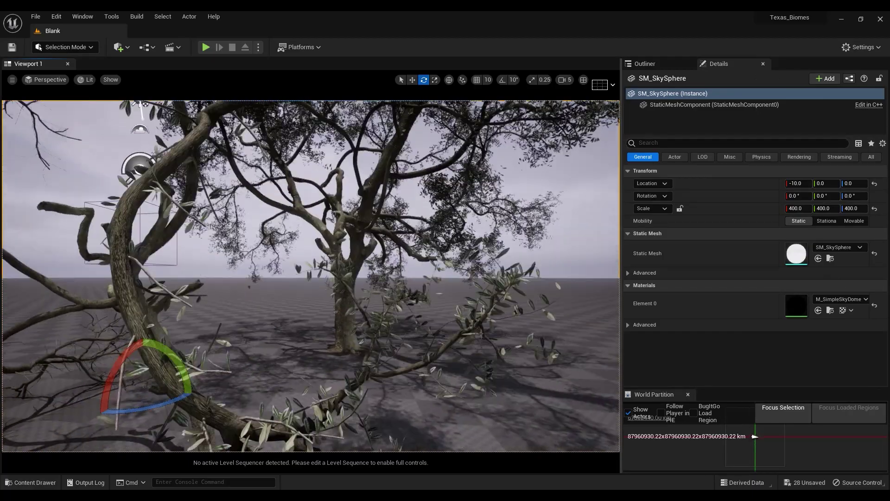
key("w")
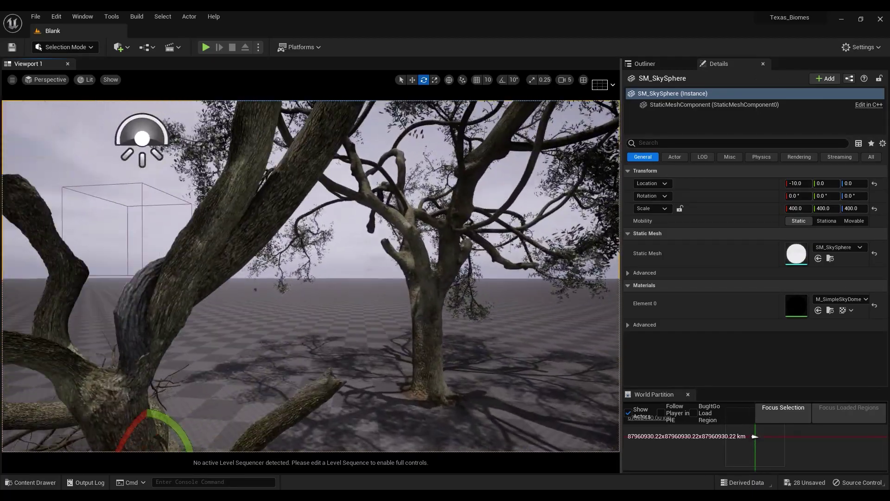
key("s")
key("e")
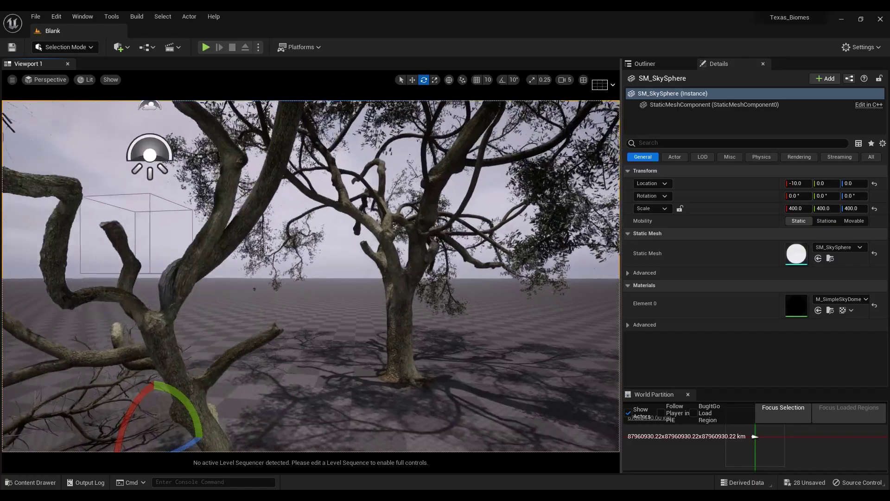
Convert the leafy secondary branch and its leaves to a Blueprint class using Harvest Components, with the name Oak_Branch1
left_click(284, 200)
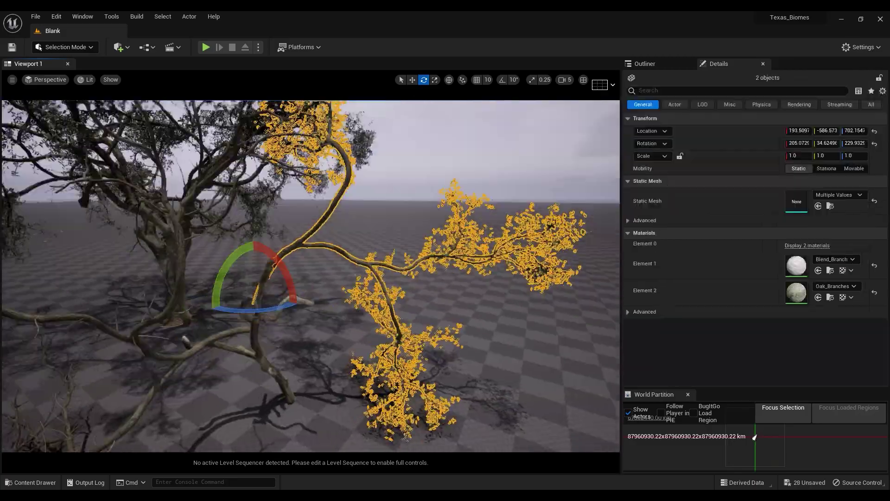
right_click_drag(458, 225, 480, 220)
right_click_drag(399, 238, 440, 236)
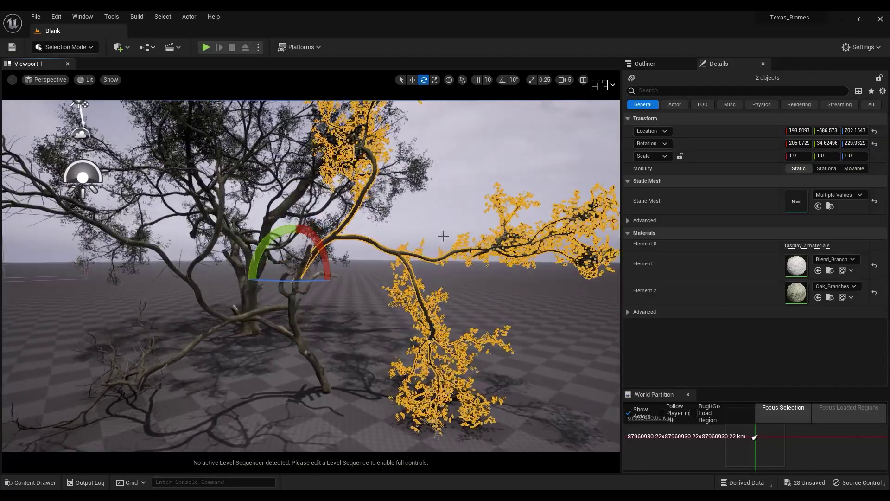
left_click(147, 47)
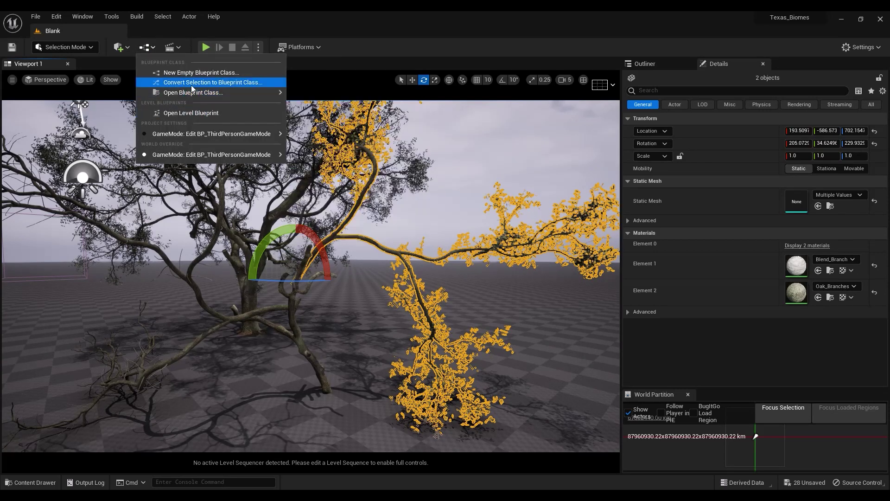
left_click(224, 83)
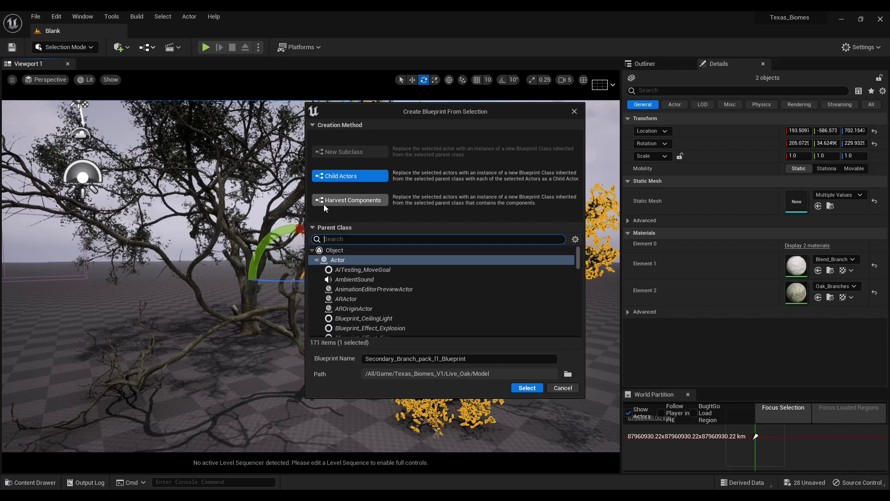
left_click(348, 200)
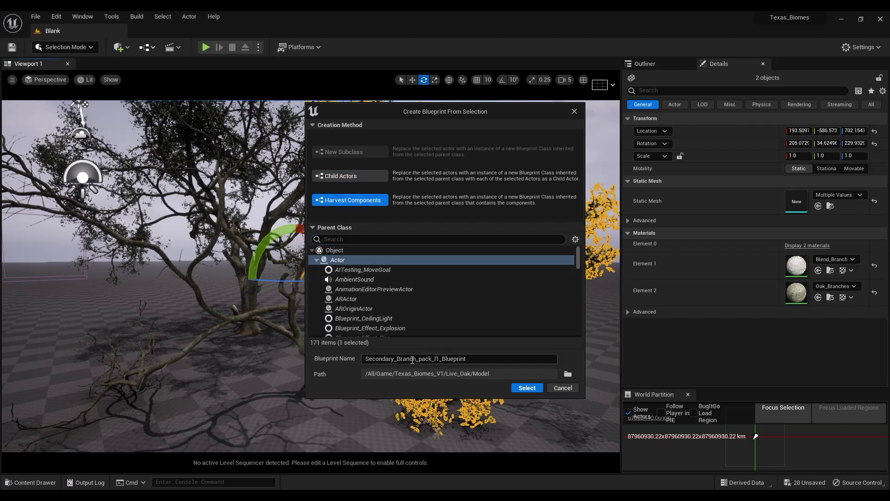
left_click_drag(469, 360, 366, 358)
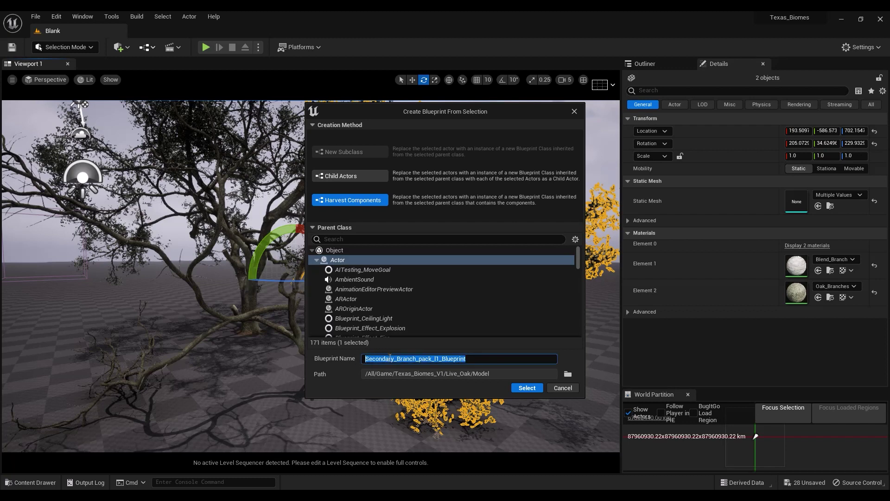
type("Oka")
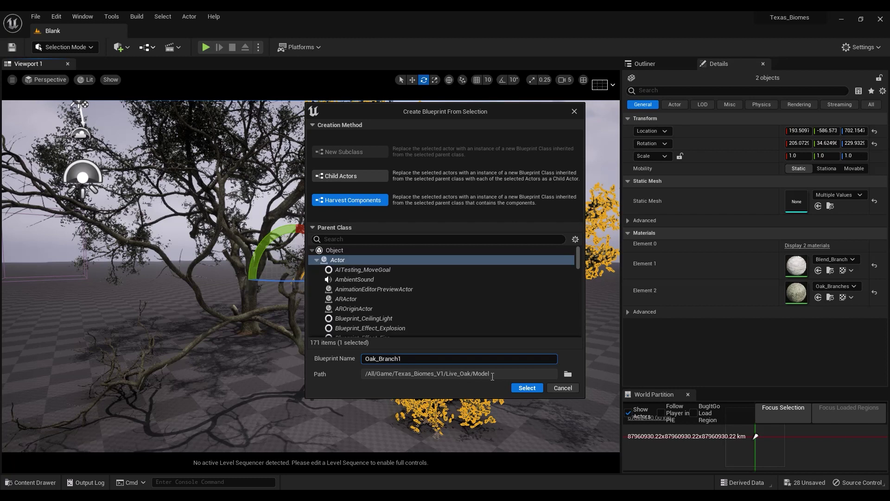
Set the Blueprint's save path to the Live_Oak folder inside Texas_Biomes_V1 and create it
left_click(566, 374)
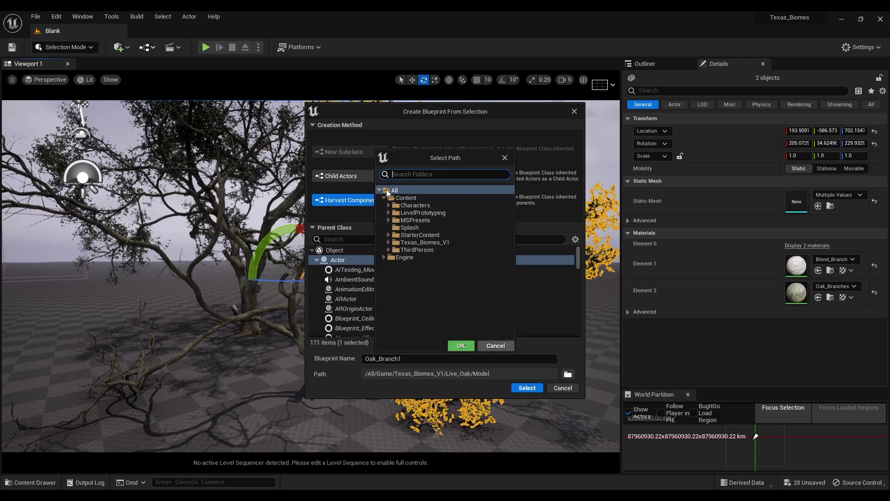
left_click(388, 243)
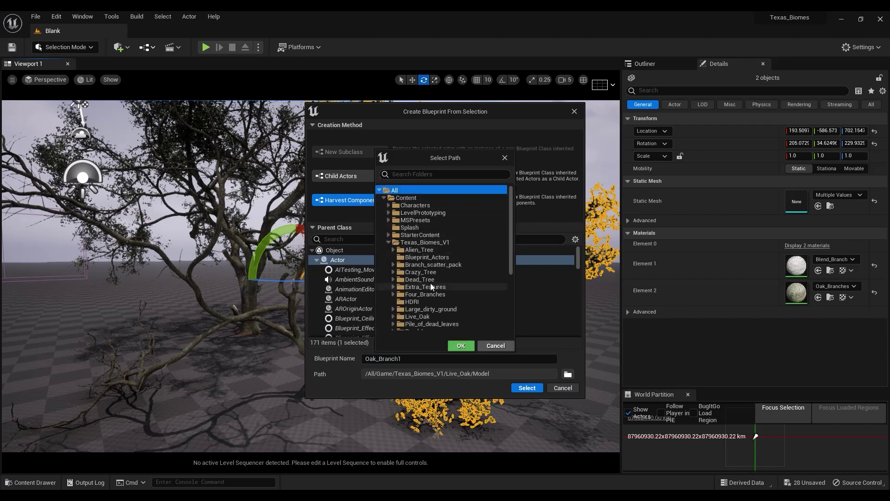
scroll(424, 295, "down", 2)
left_click(416, 287)
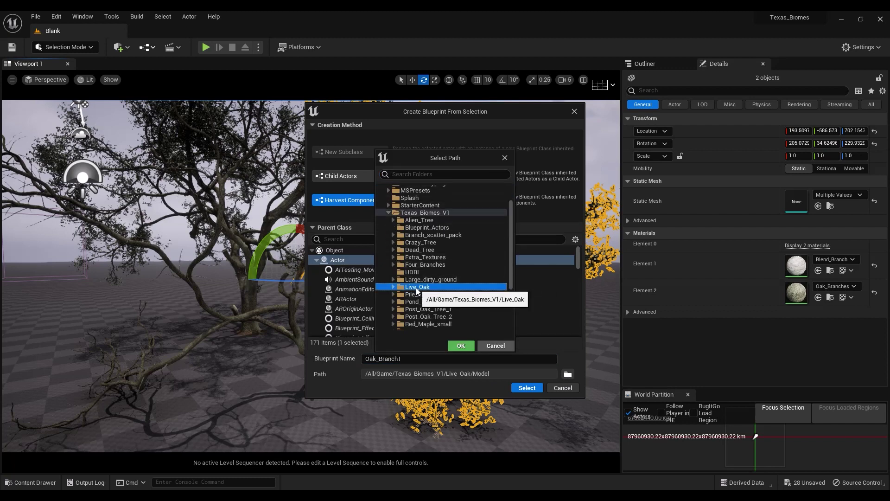
left_click(393, 288)
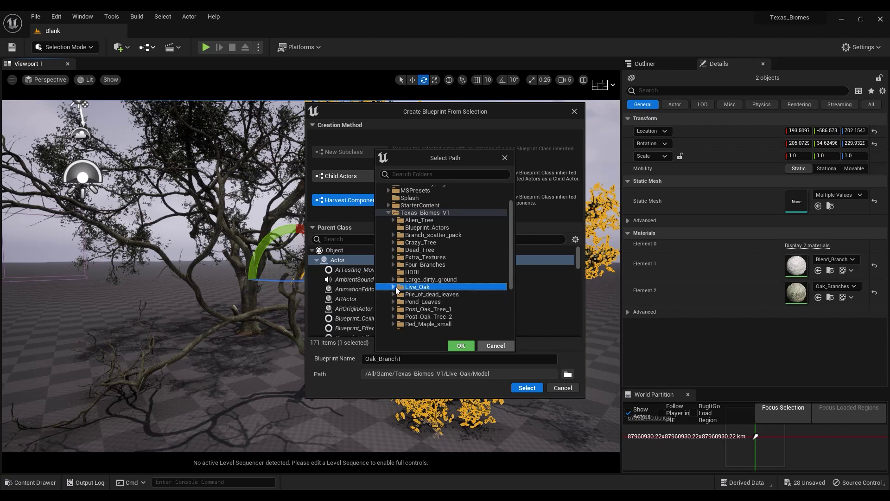
left_click(393, 287)
left_click(466, 346)
left_click(526, 388)
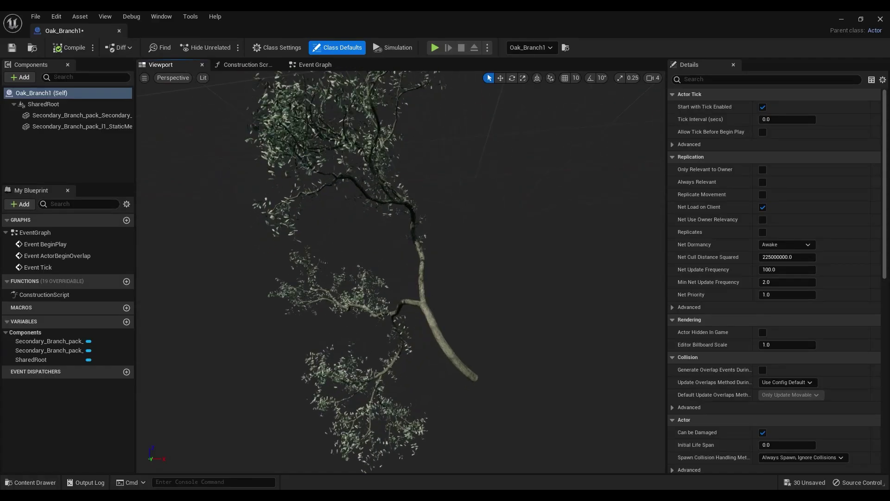
Examine the Oak_Branch1 model from several sides in its Blueprint editor and close the editor
left_click_drag(422, 280, 523, 264, "alt")
scroll(422, 280, "up", 5)
left_click_drag(574, 147, 459, 148, "alt")
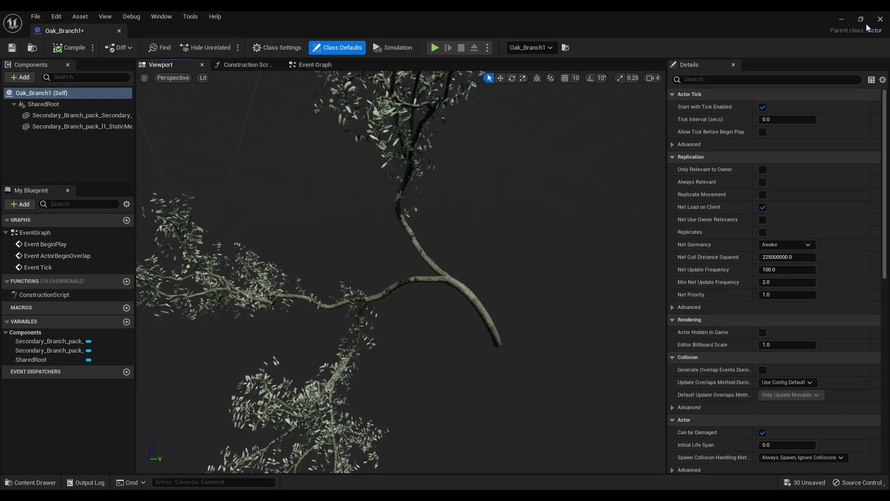
left_click(880, 19)
Duplicate the Oak_Branch1 actor by rotating a copy about 146° around the vertical axis to the opposite side of the primary branch
mouse_move(311, 275)
left_mouse_down("alt")
mouse_move(241, 278)
mouse_move(315, 277)
left_mouse_up("alt")
mouse_move(387, 233)
right_mouse_down()
mouse_move(388, 246)
mouse_move(359, 233)
mouse_move(381, 233)
right_mouse_up()
key("w")
key("s")
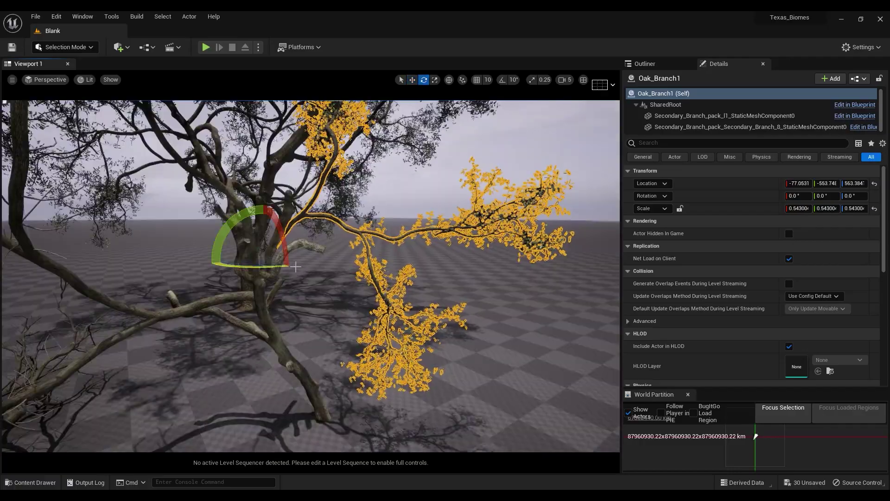
left_click_drag(296, 266, 316, 256, "alt")
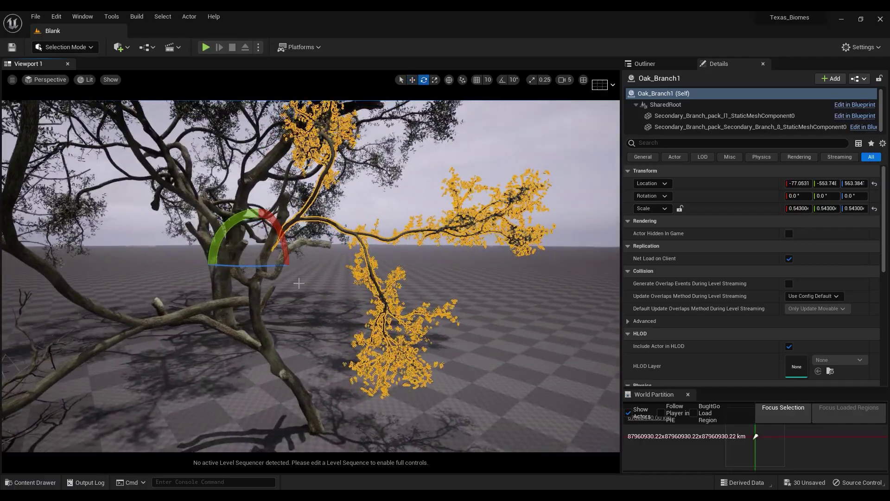
left_click_drag(241, 266, 292, 271, "alt")
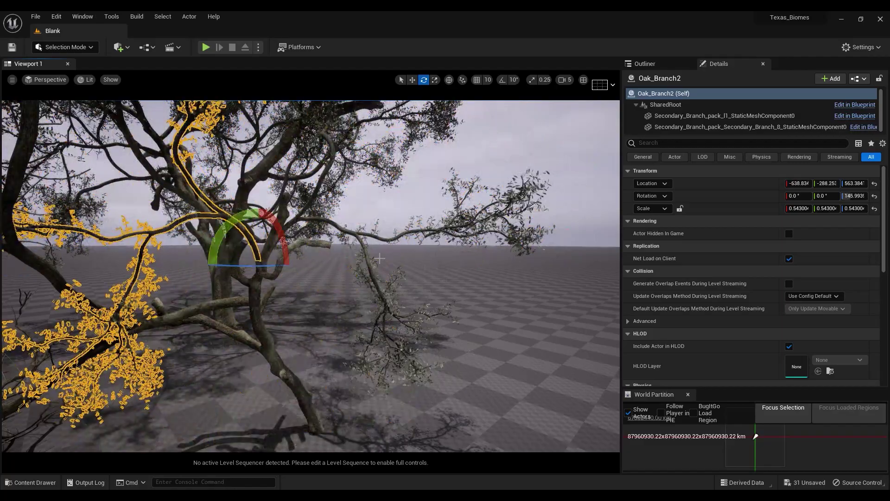
Move the duplicated leafy branch down against the primary branch, to about X -634, Y -288, Z 468
left_click_drag(389, 263, 345, 248, "alt")
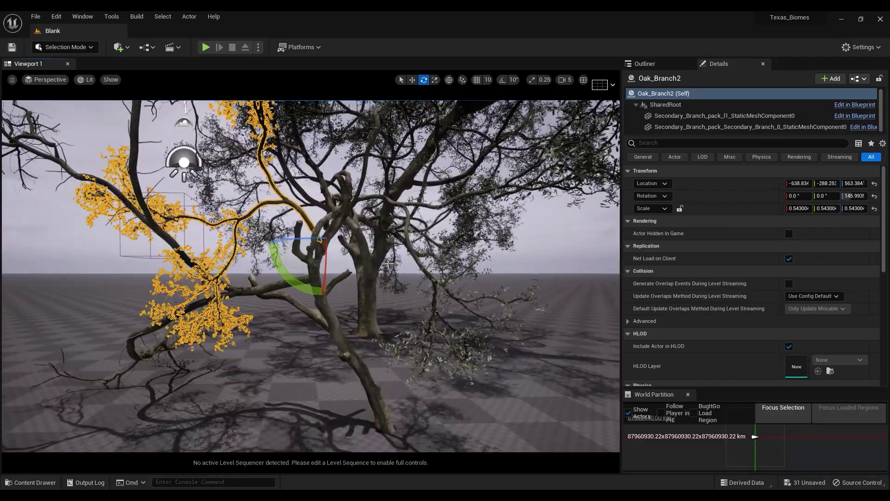
right_click_drag(401, 267, 371, 244)
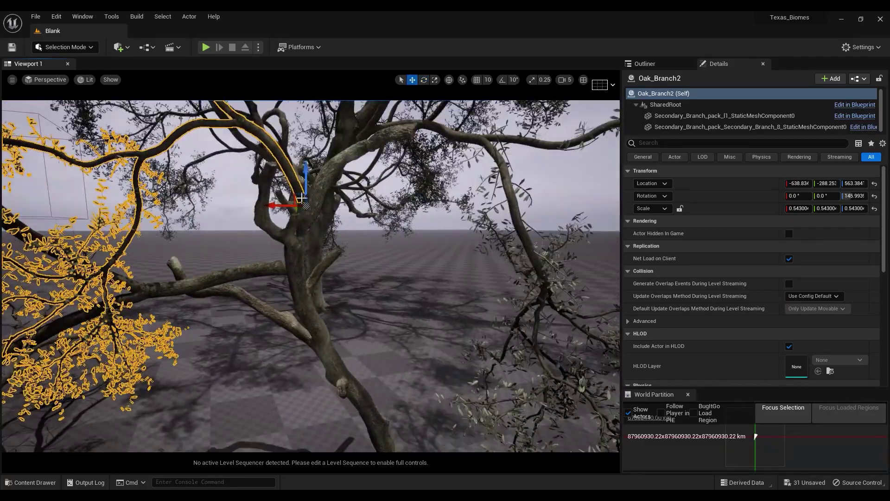
left_click_drag(305, 206, 315, 286)
right_click_drag(316, 286, 332, 262)
right_click_drag(272, 296, 256, 344)
left_click_drag(254, 343, 301, 343)
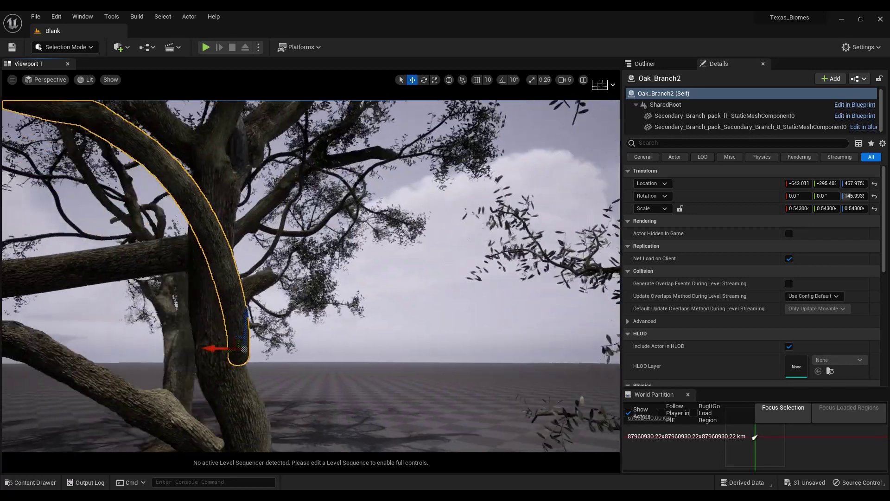
right_click_drag(260, 297, 258, 284)
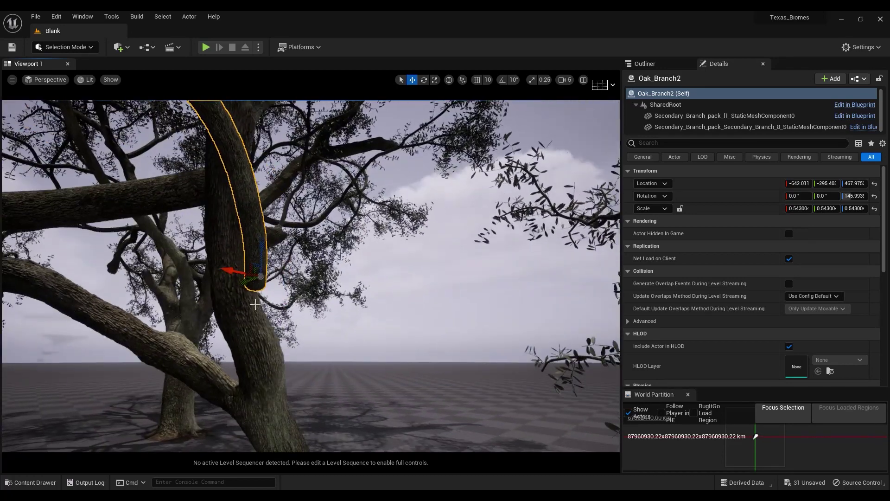
left_click_drag(256, 277, 232, 279)
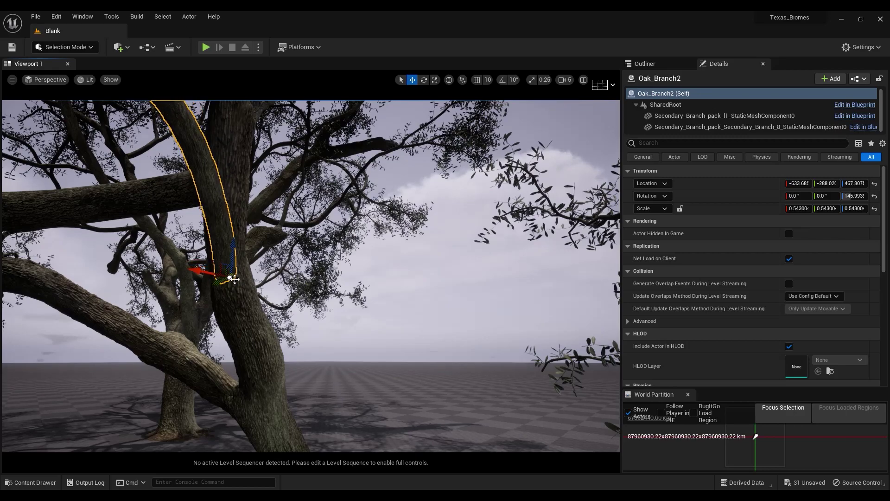
Delete the spare bare Secondary_Branch_7 mesh beside the tree
left_click(348, 287)
right_click_drag(347, 287, 330, 260)
right_click_drag(261, 260, 264, 301)
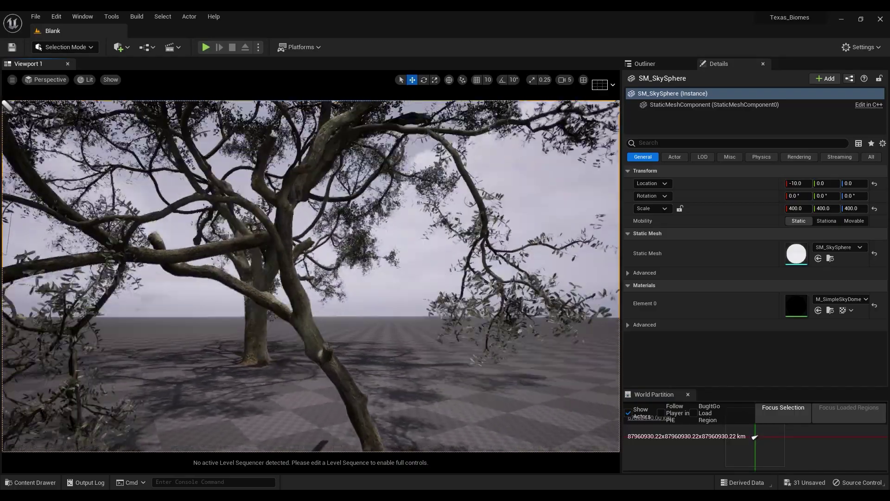
right_click_drag(260, 274, 283, 286)
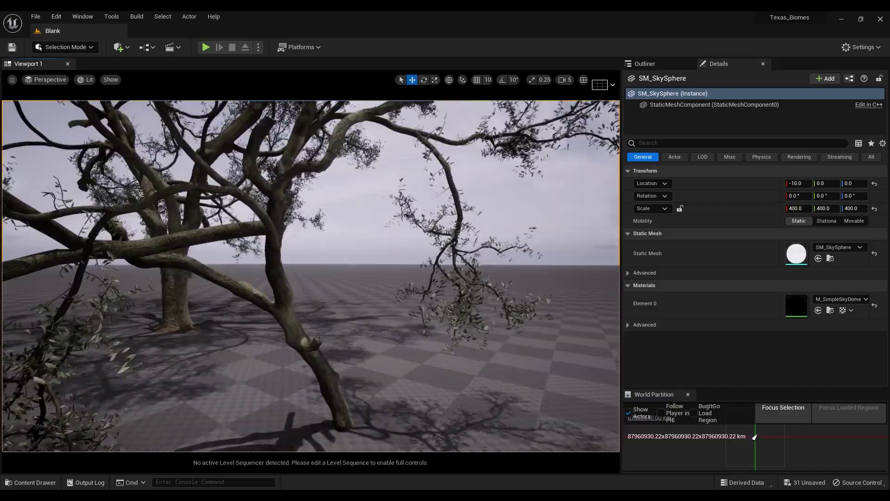
right_click_drag(197, 279, 130, 302)
left_click(156, 310)
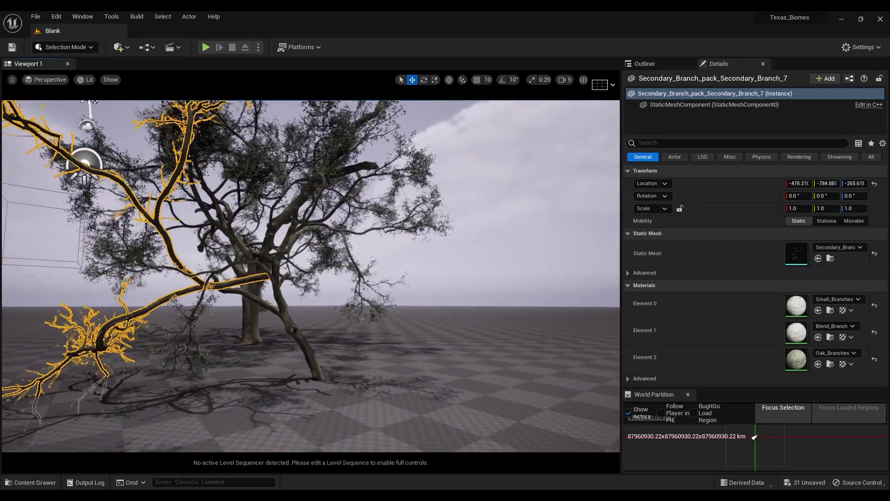
key("Delete")
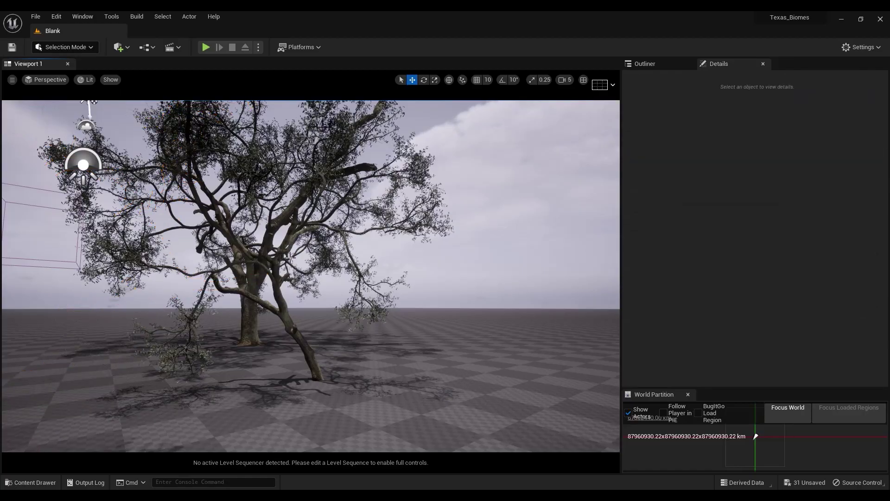
Select both leafy Oak_Branch actors together with the primary branch that carries them
mouse_move(290, 257)
left_mouse_down("alt")
mouse_move(352, 232)
mouse_move(331, 257)
mouse_move(370, 228)
mouse_move(295, 271)
left_mouse_up("alt")
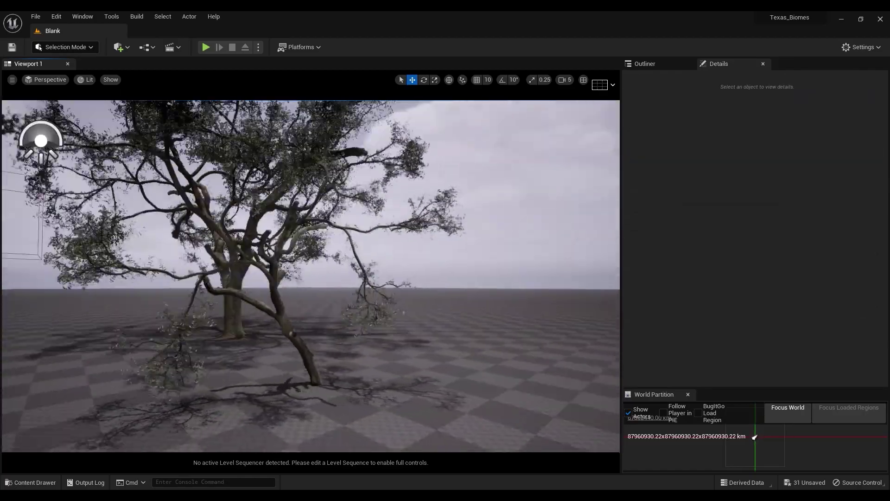
right_click_drag(148, 312, 261, 356)
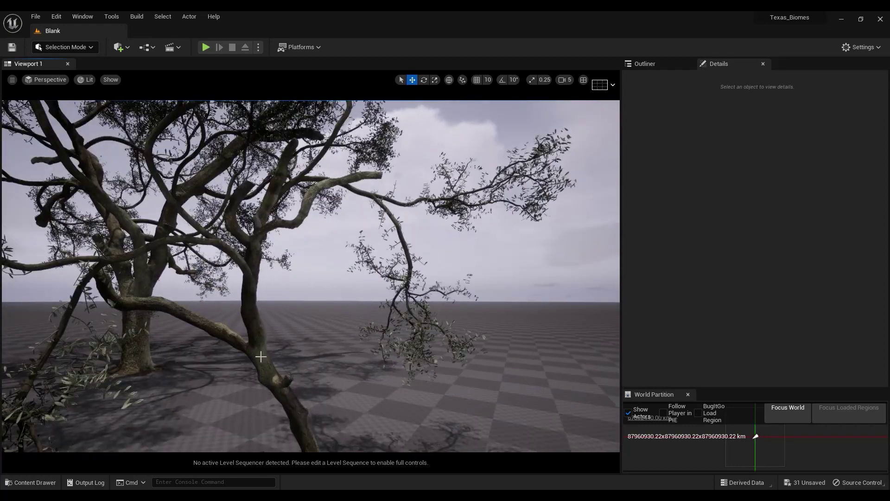
left_click(237, 259)
left_click_drag(236, 260, 218, 232, "alt")
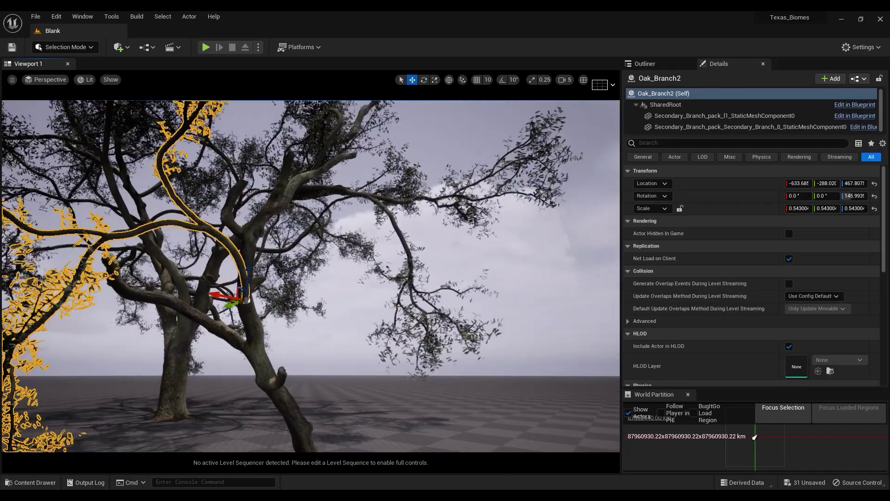
left_click(353, 193, "ctrl")
right_click_drag(352, 193, 313, 248)
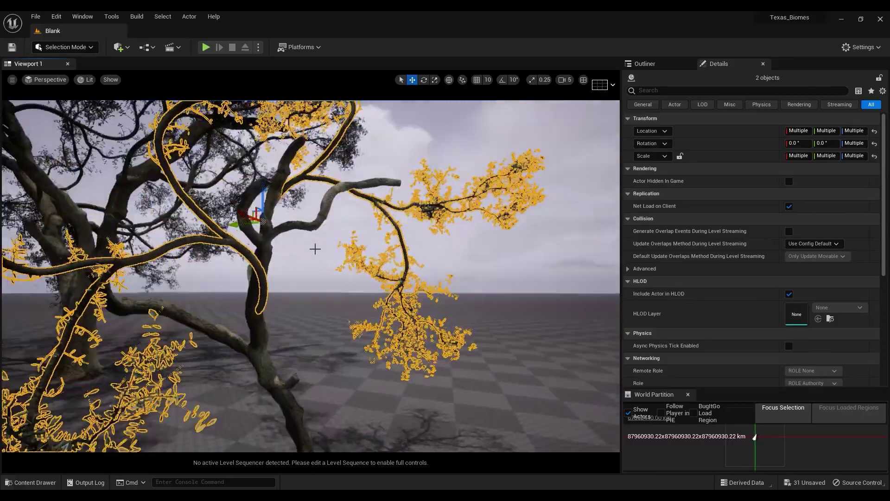
left_click(256, 354, "ctrl")
right_click_drag(288, 343, 331, 309)
right_click_drag(257, 333, 278, 306)
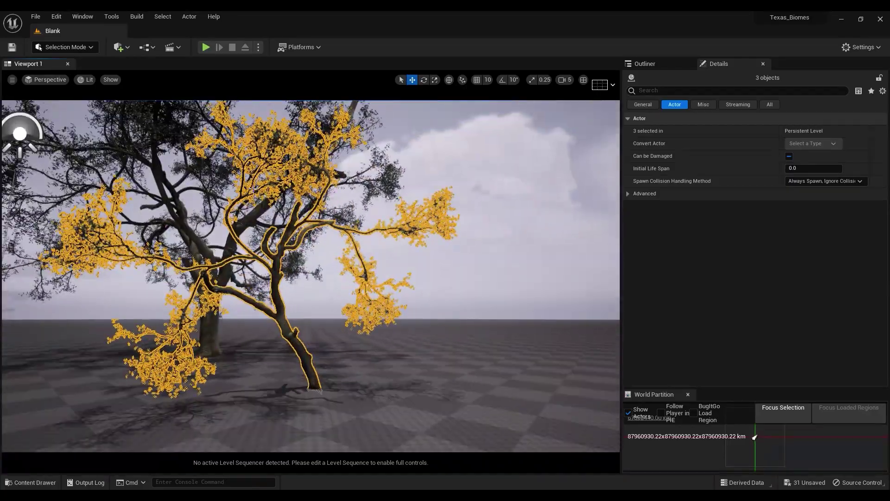
Convert the three selected actors into a Blueprint named Small_oak1 with Harvest Components, stored in Texas_Biomes_V1/Live_Oak
left_click(147, 47)
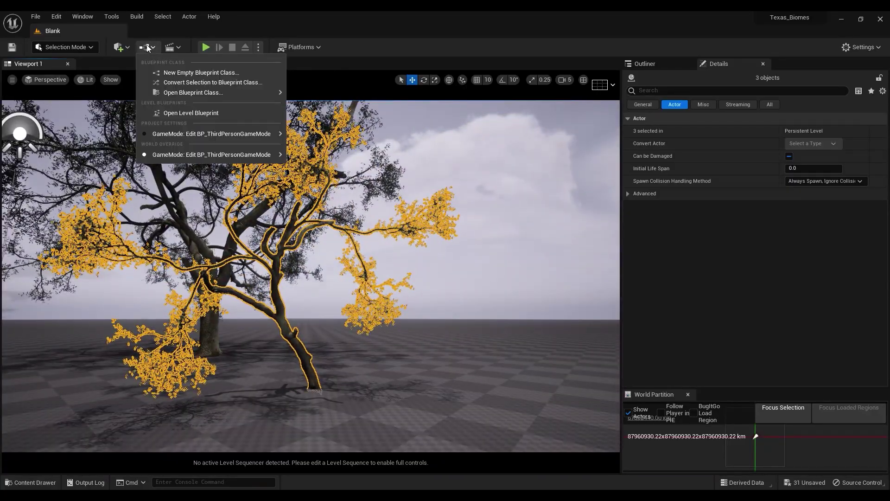
mouse_move(188, 92)
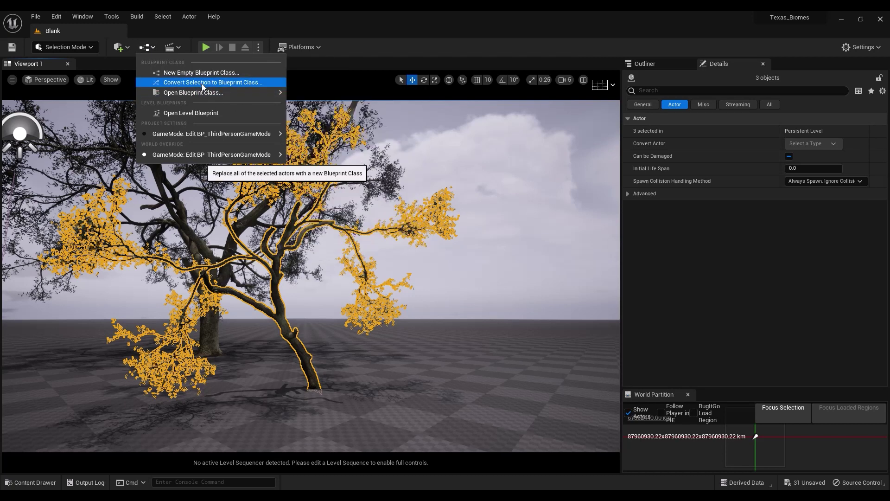
left_click(213, 83)
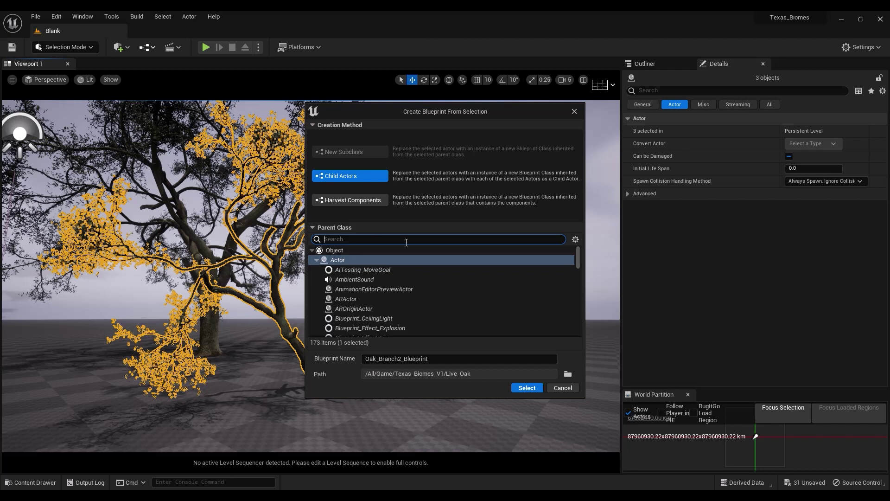
left_click(366, 199)
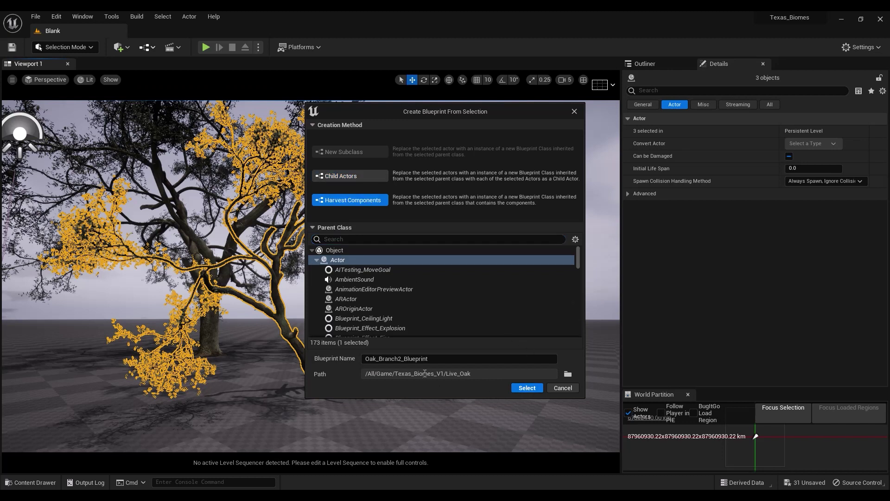
left_click_drag(433, 359, 363, 361)
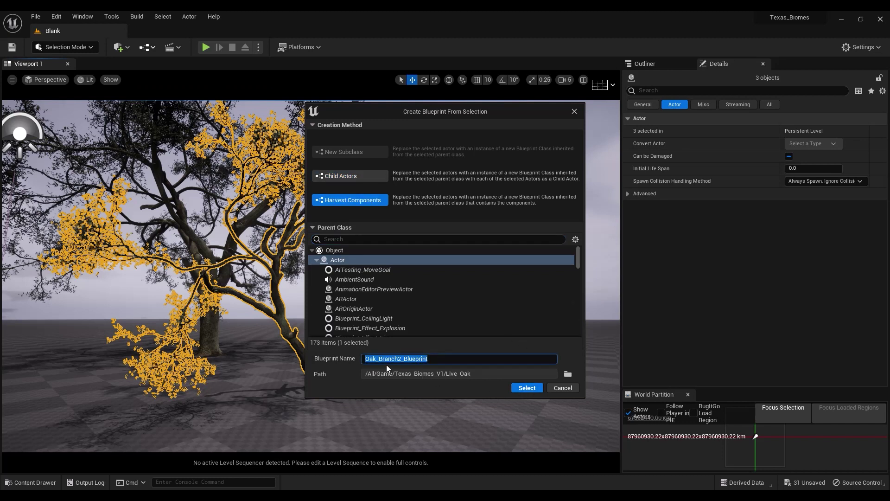
type("Small_oak1")
left_click(568, 374)
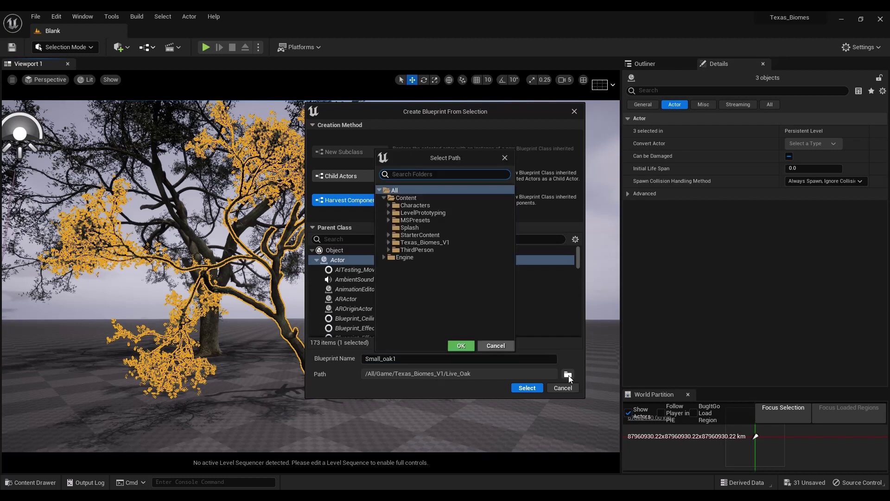
left_click(388, 242)
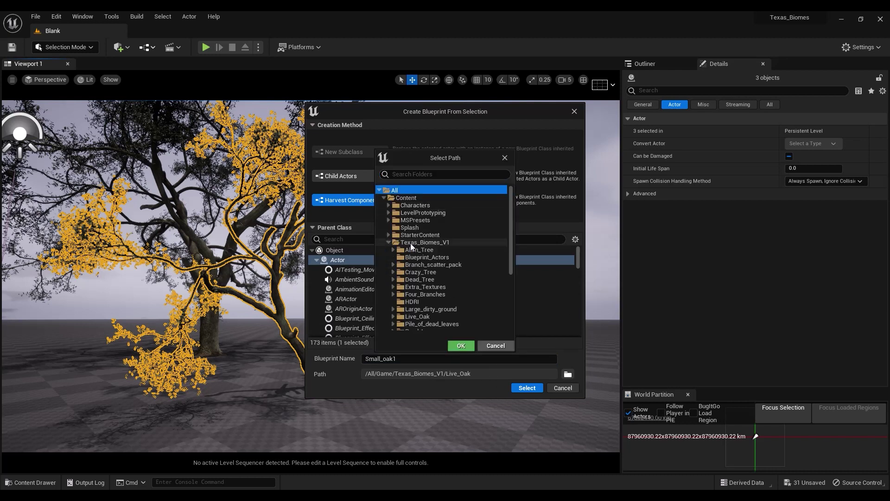
left_click(420, 316)
left_click(459, 347)
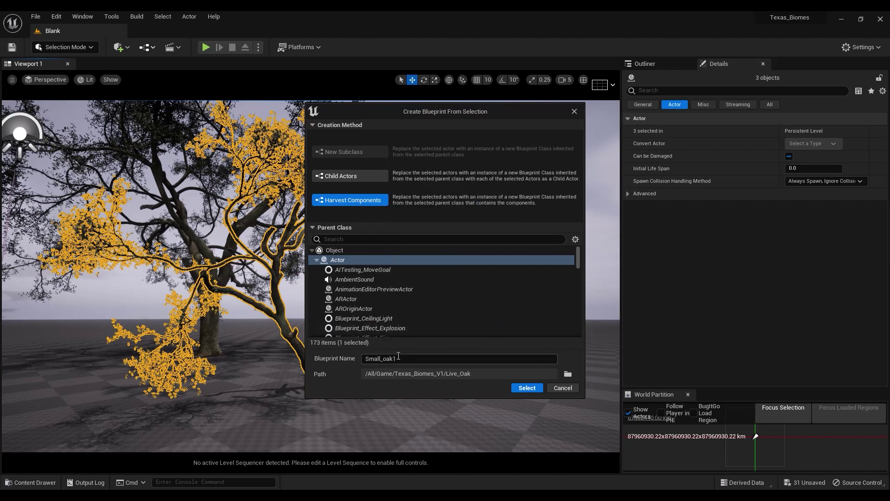
left_click(525, 388)
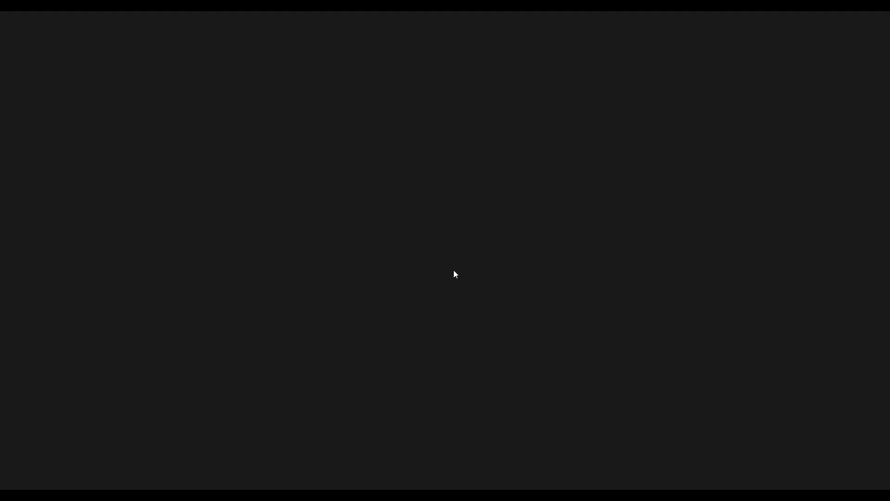
Inspect the assembled Small_oak1 tree in the Blueprint preview and close its editor
left_click_drag(385, 310, 405, 317, "alt")
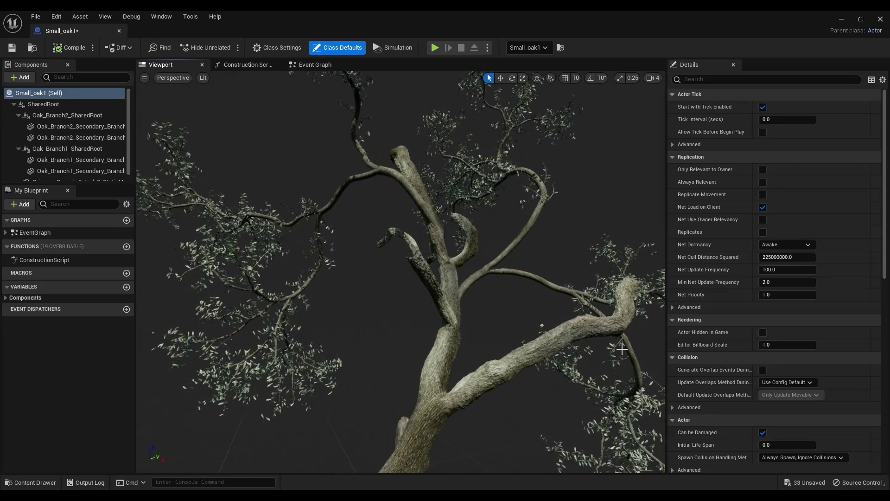
left_click(880, 20)
left_click(880, 19)
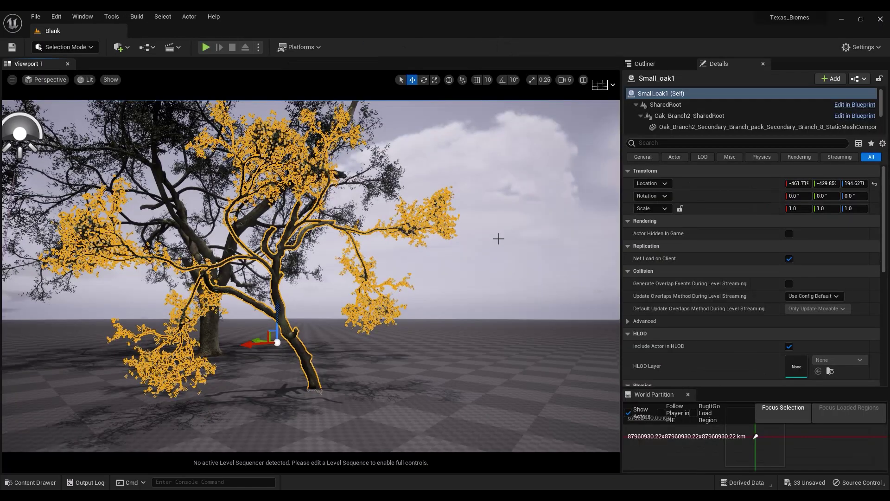
Duplicate the Small_oak1 actor and move the copy away from the original to about X -97, Y 142
key("s")
right_click_drag(311, 276, 315, 309)
key("w")
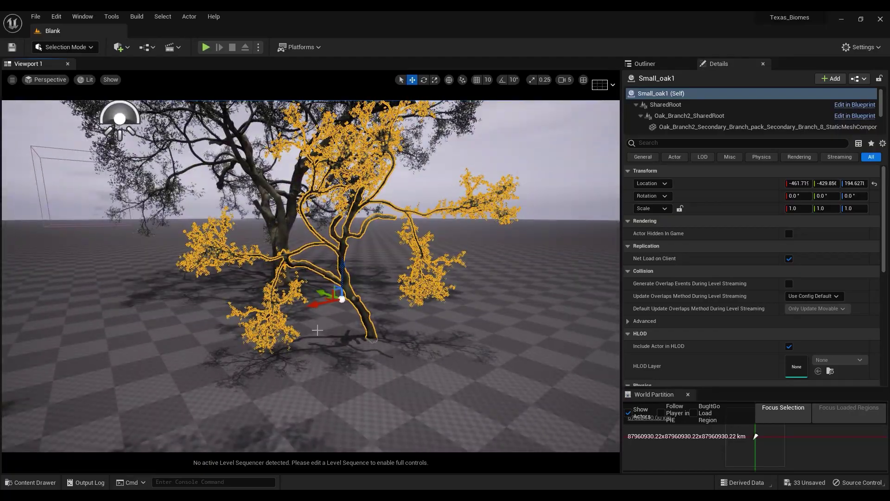
left_click_drag(319, 302, 169, 361, "alt")
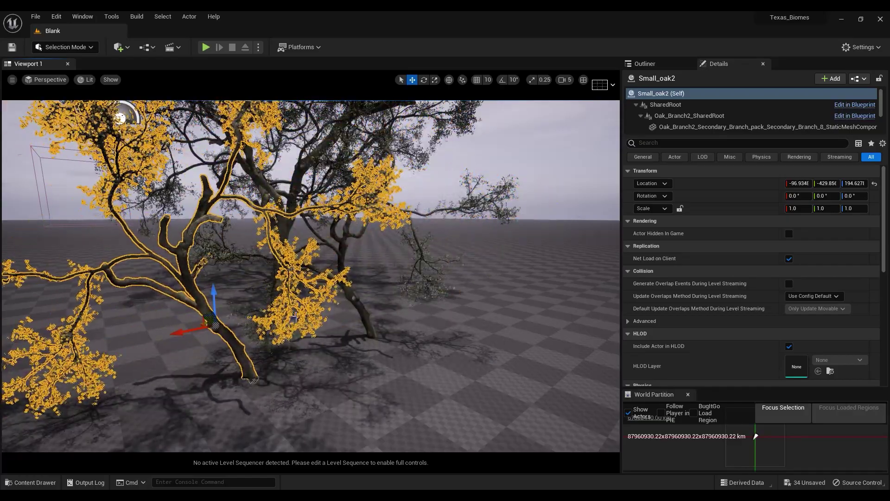
key("s")
mouse_move(320, 327)
right_mouse_down()
mouse_move(328, 323)
mouse_move(320, 323)
right_mouse_up()
left_click_drag(266, 311, 131, 262)
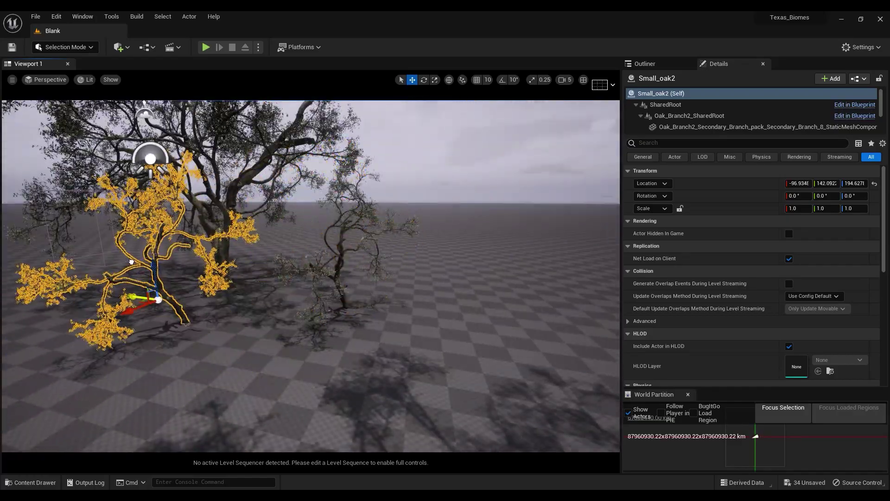
Rotate the duplicated small oak about 91° around the vertical axis and tilt it slightly
left_click_drag(180, 313, 205, 310)
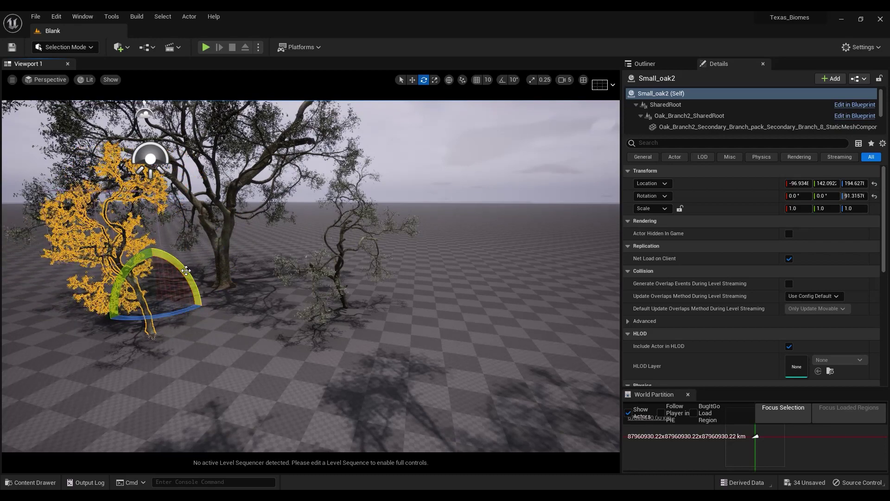
left_click_drag(186, 271, 196, 280)
left_click_drag(303, 179, 491, 172, "alt")
Examine the Live_Oak_Tree's trunk, branch joints and canopy up close and from a distance
left_click(377, 173)
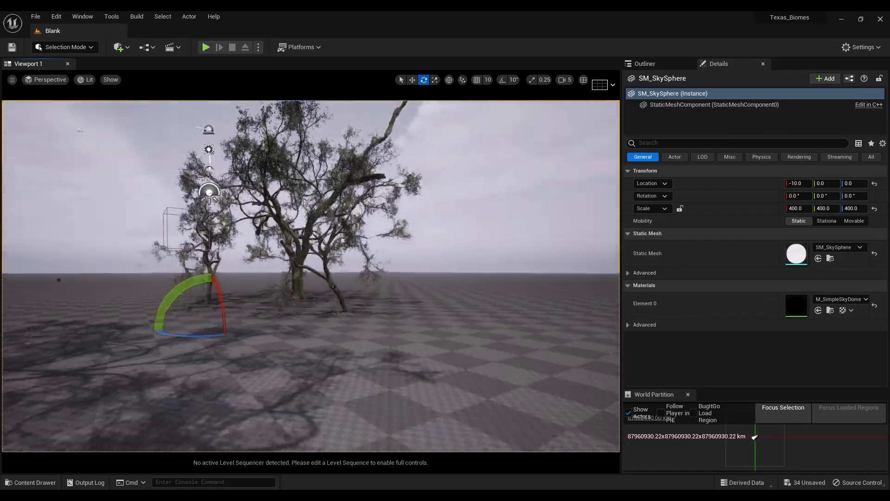
key("w")
right_click_drag(377, 173, 329, 179)
key("s")
key("w")
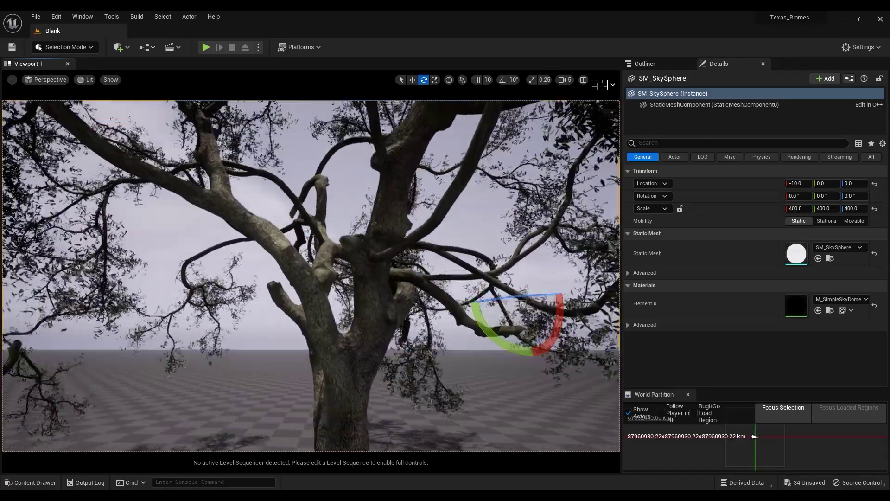
right_click_drag(394, 295, 505, 303)
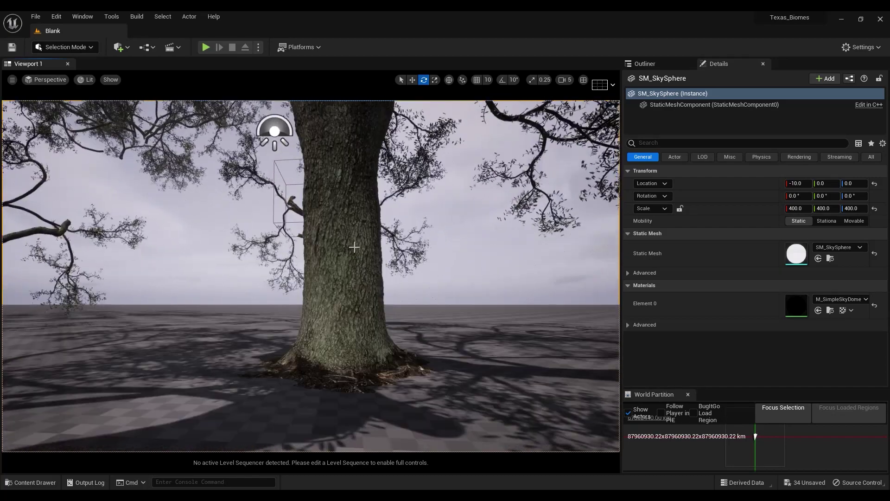
left_click(356, 274)
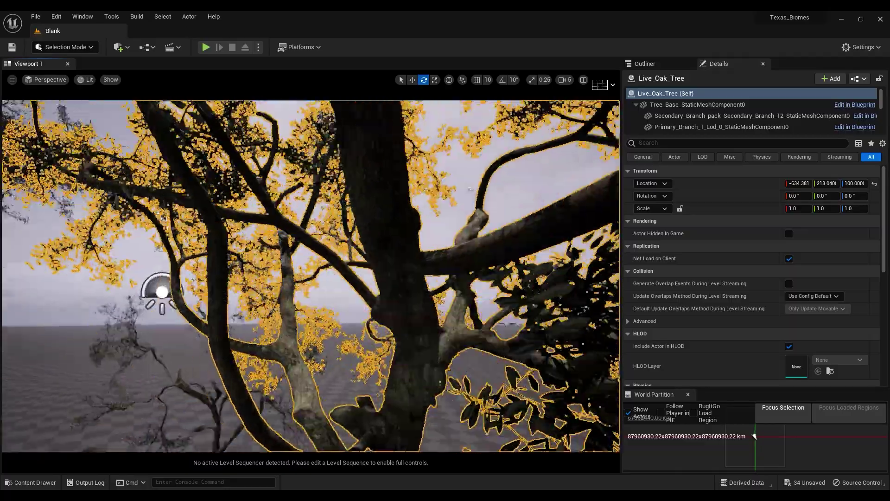
right_click_drag(356, 274, 464, 274)
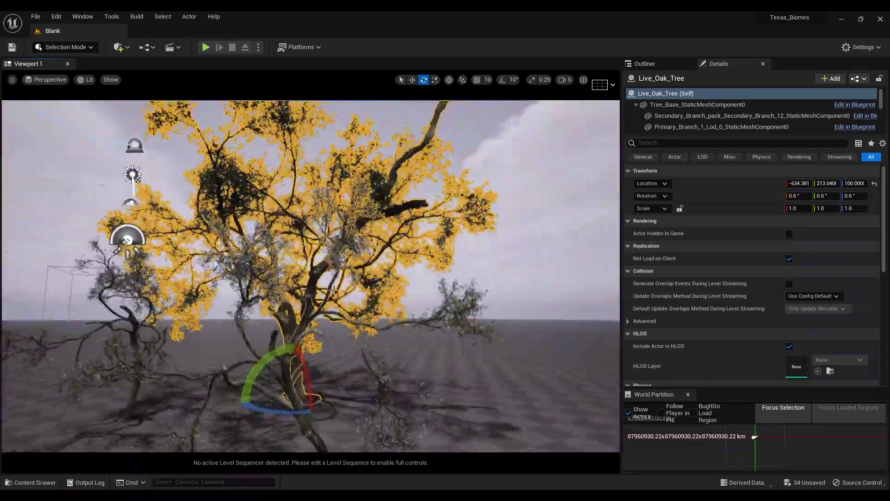
left_click_drag(333, 290, 334, 384, "alt")
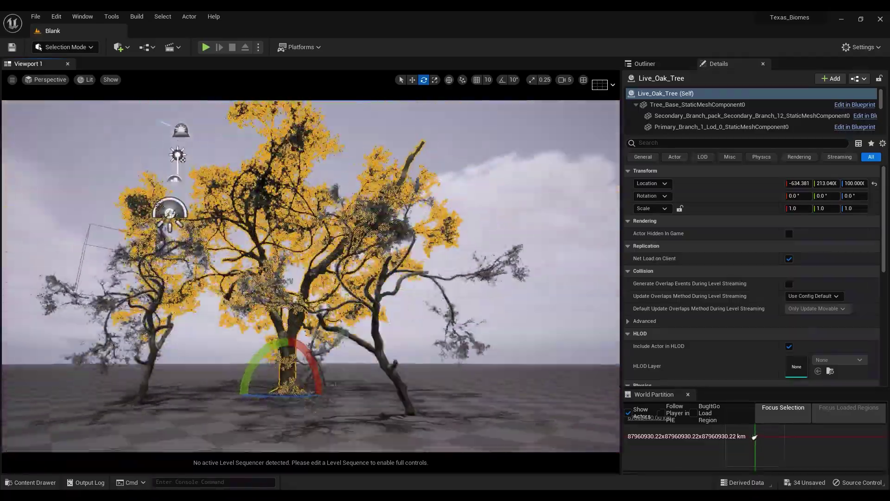
Examine the finished group of oak trees from several sides, comparing their trunks and branch structures
left_click(512, 156)
key("w")
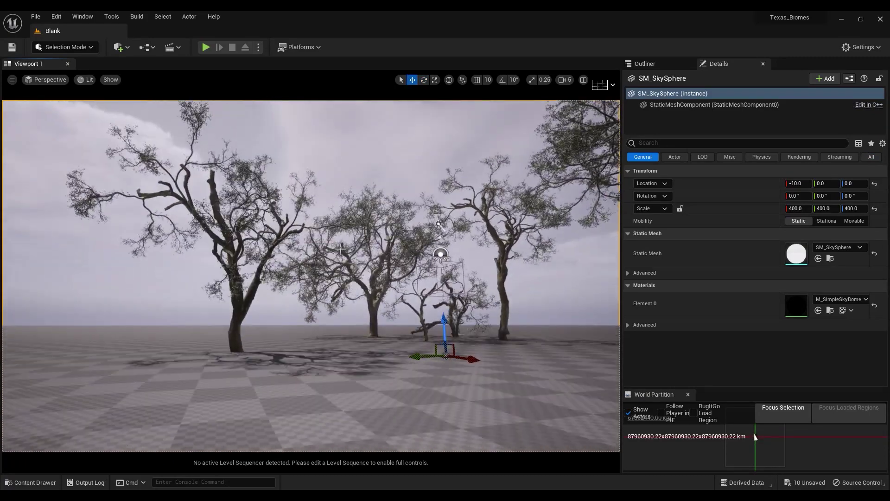
key("a")
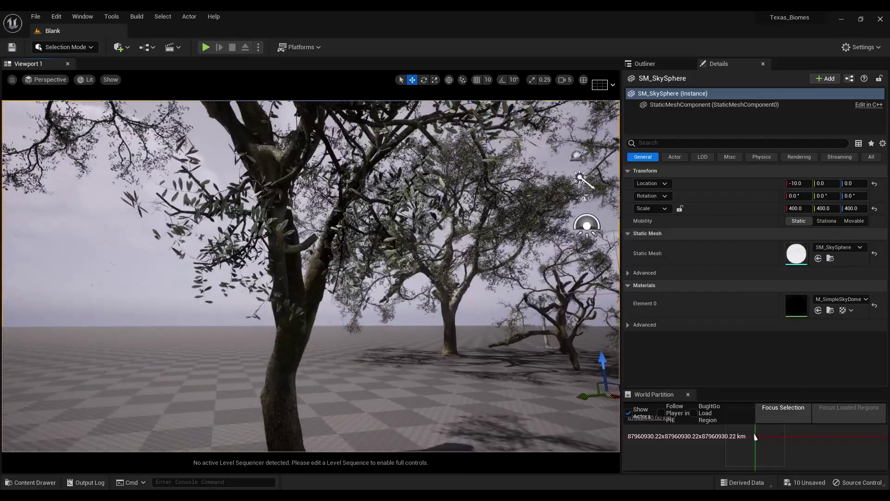
key("w")
key("s")
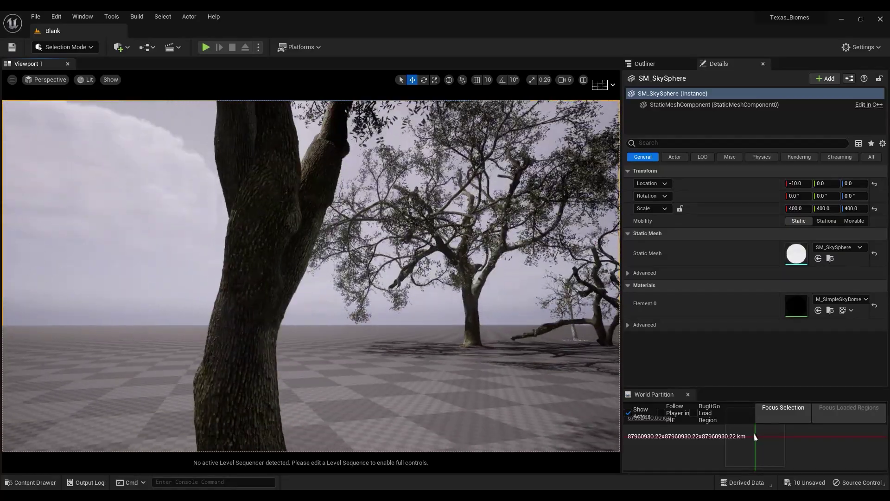
key("Right")
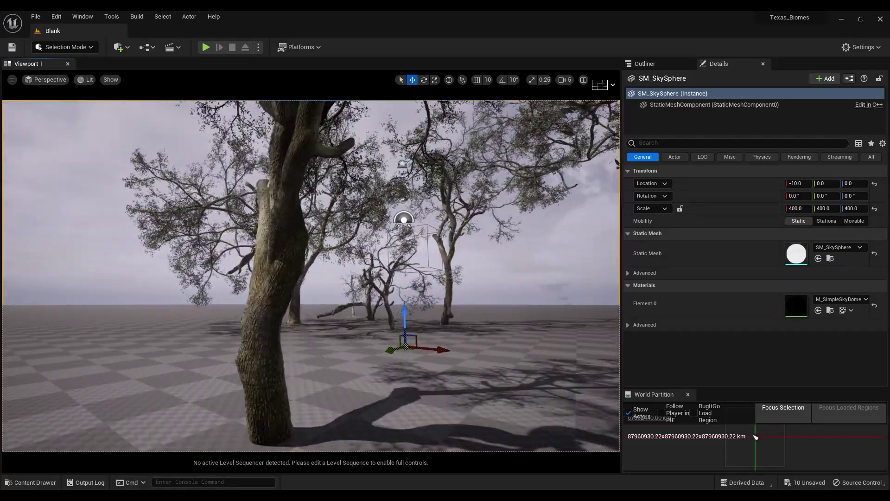
key("s")
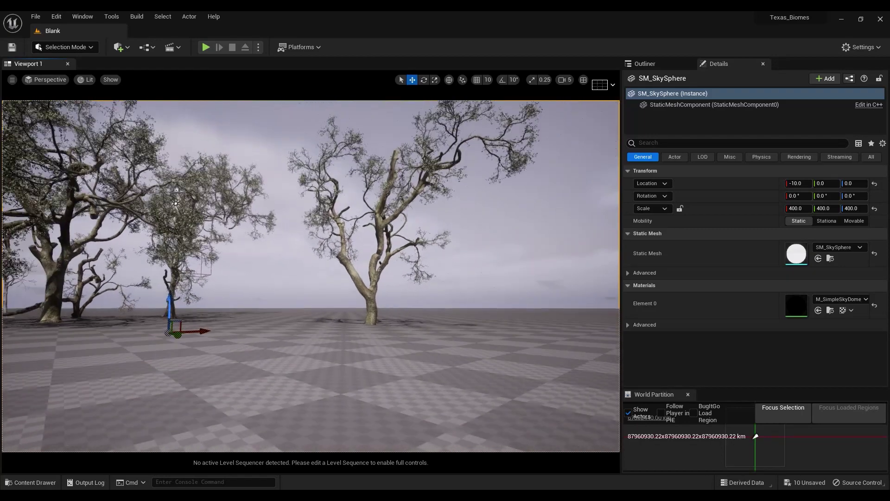
key("e")
key("q")
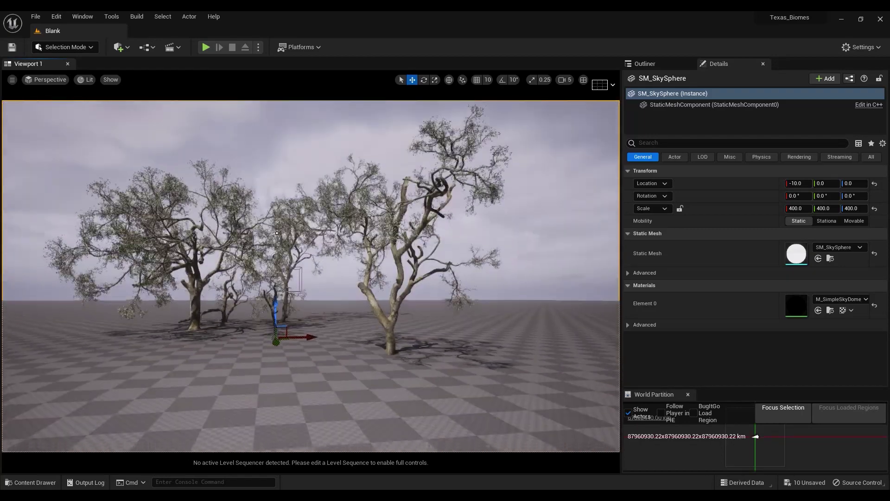
key("d")
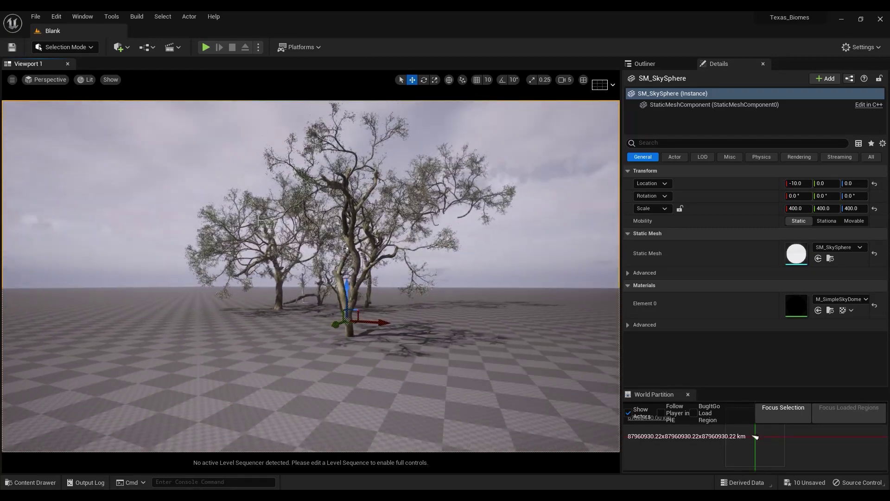
Place an instance of the small_oak2 Blueprint from the Live_Oak folder on the ground at about X -229, Y 2044
key("ctrl+space")
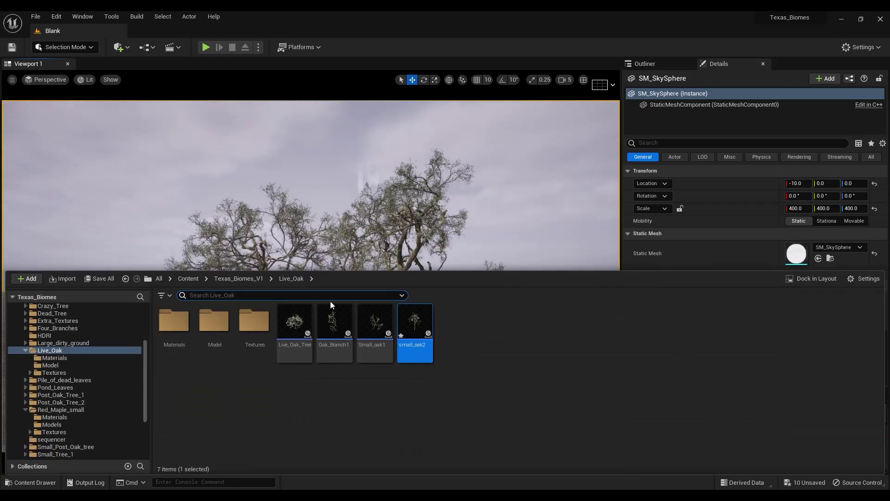
left_click_drag(362, 292, 299, 298)
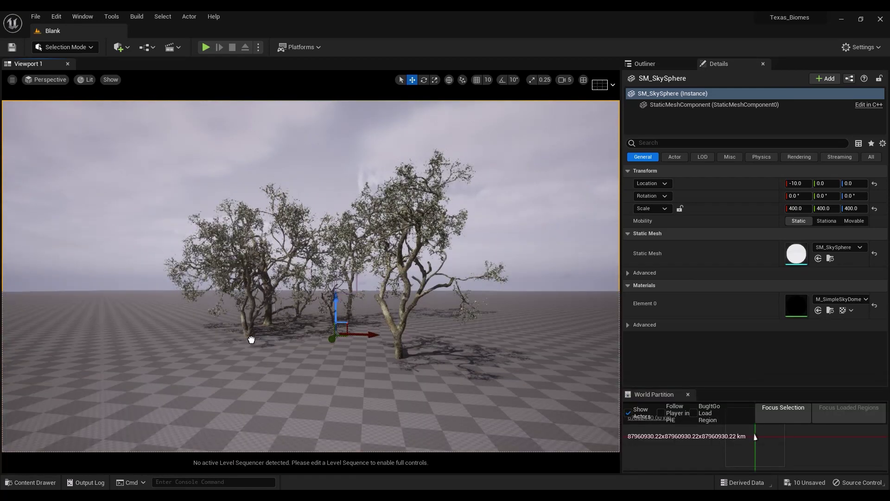
left_click_drag(252, 339, 232, 372)
mouse_move(362, 270)
right_mouse_down()
mouse_move(353, 270)
mouse_move(363, 269)
right_mouse_up()
Place another small oak Blueprint from the Live_Oak folder on open ground near the existing trees
key("ctrl+space")
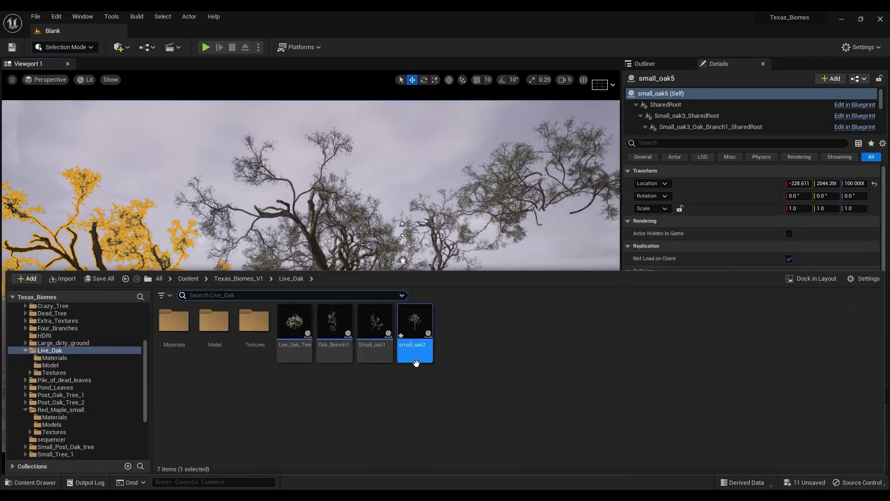
left_click_drag(459, 246, 451, 339)
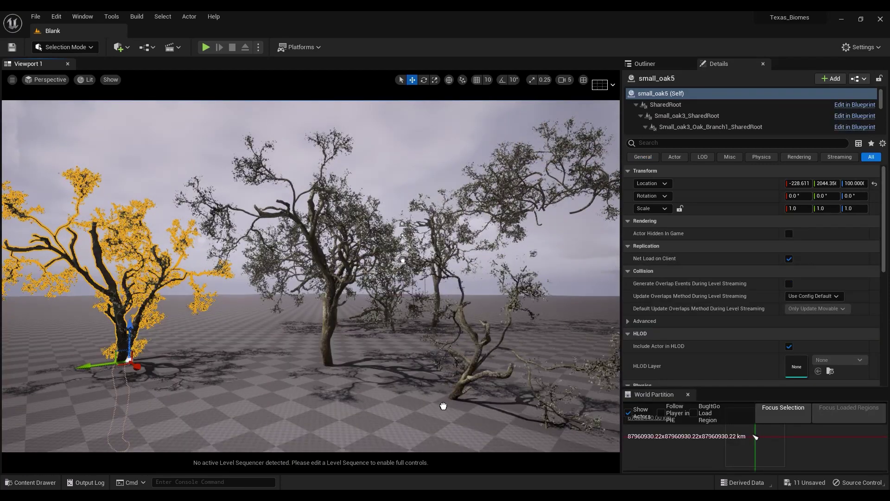
left_click_drag(504, 386, 504, 385)
right_click_drag(499, 366, 497, 345)
Move the small_oak5 tree to about X -749, Y 1553 and rotate it about 155° around the vertical axis
left_click_drag(484, 335, 482, 306)
mouse_move(372, 296)
right_mouse_down()
mouse_move(389, 301)
mouse_move(372, 297)
right_mouse_up()
left_click(452, 284)
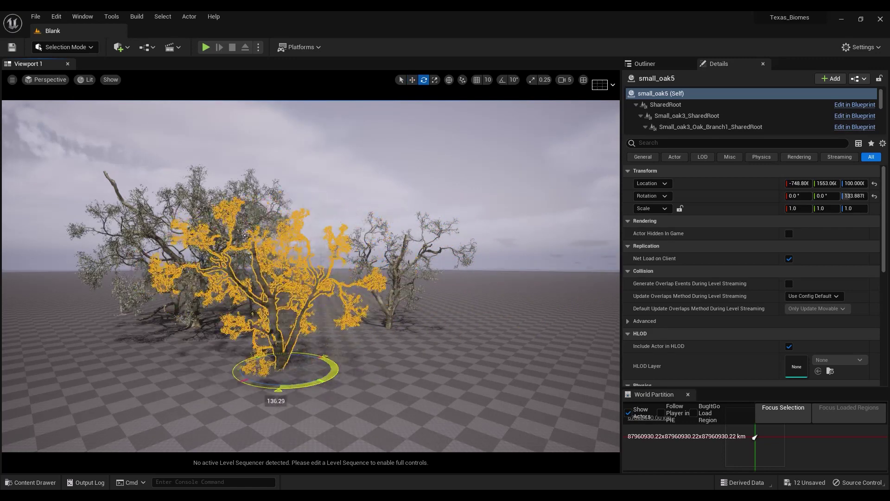
right_click_drag(334, 361, 484, 169)
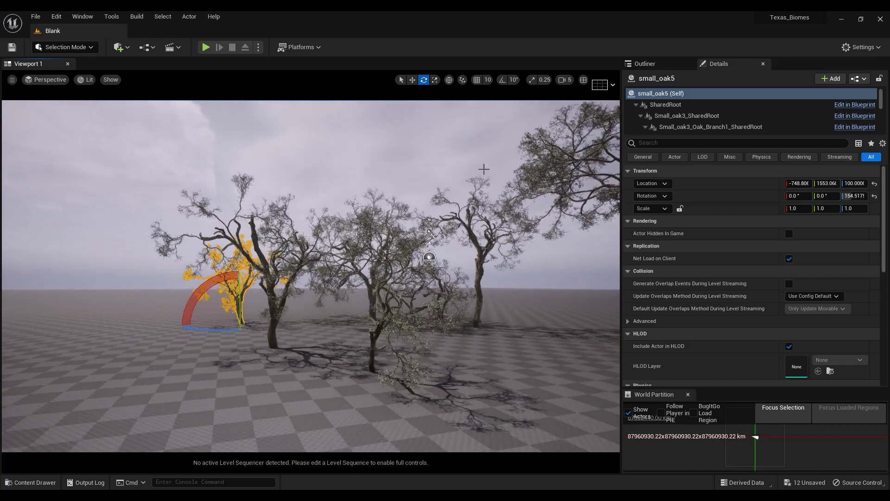
Select the Primary_Branch_1_Lod_0 mesh standing among the trees
left_click(402, 168)
right_click_drag(402, 168, 501, 185)
right_click_drag(402, 168, 445, 168)
left_click(510, 219)
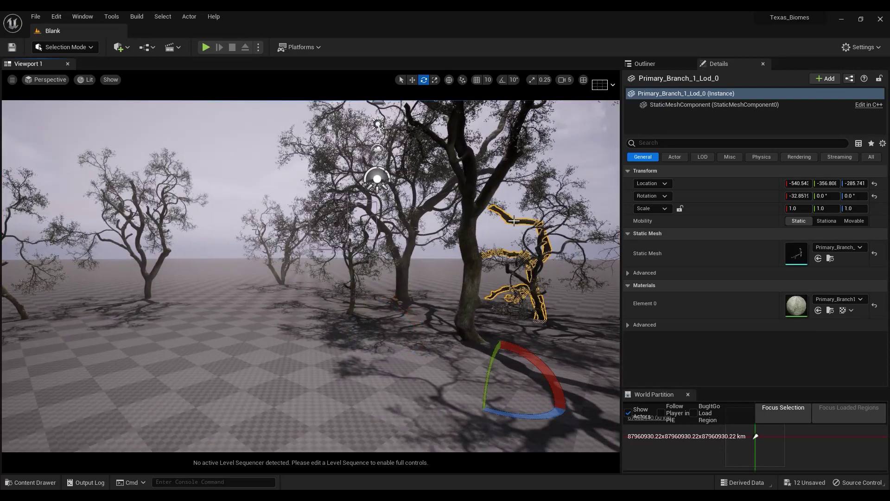
Select the bent Primary_Branch_1_Lod_0 trunk together with the small oak standing against its base
right_click_drag(510, 219, 473, 225)
key("w")
right_click_drag(516, 302, 475, 253)
left_click(544, 255)
mouse_move(407, 273)
right_mouse_down()
mouse_move(377, 237)
mouse_move(361, 241)
mouse_move(373, 239)
mouse_move(403, 263)
mouse_move(420, 261)
mouse_move(410, 264)
right_mouse_up()
key("w")
left_click(397, 263)
left_click(378, 244, "ctrl")
key("s")
key("s")
key("s")
key("w")
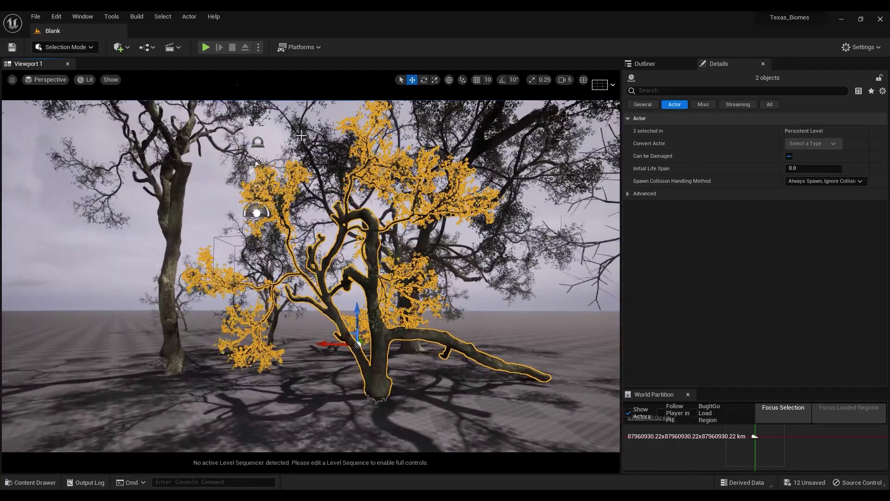
Convert the two selected objects into a Blueprint named oak4 in the Live_Oak folder, using Harvest Components with Actor as the parent class
left_click(145, 47)
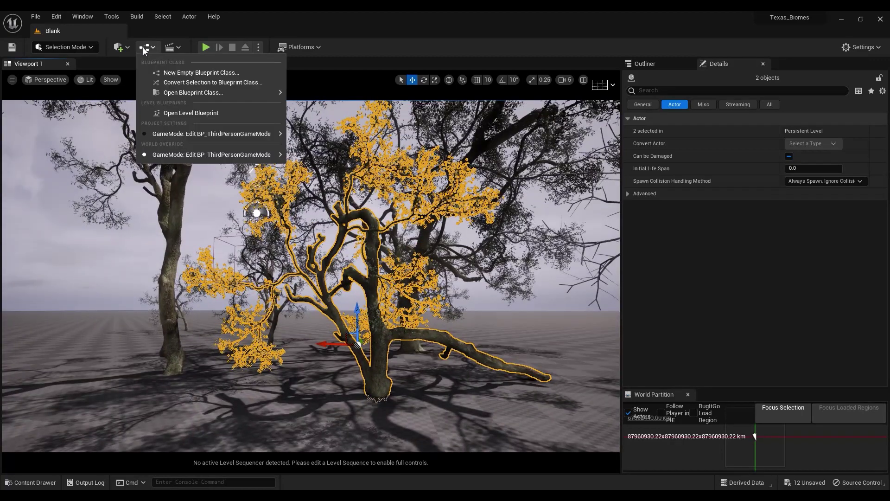
left_click(207, 83)
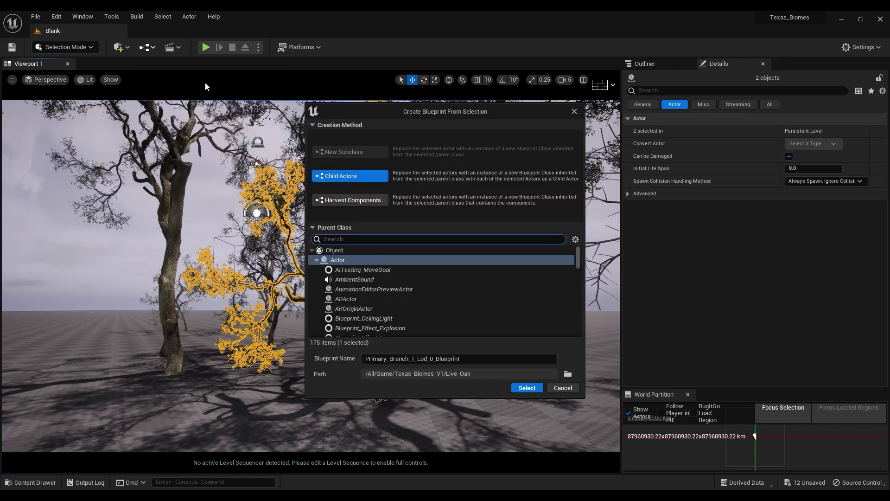
left_click(352, 201)
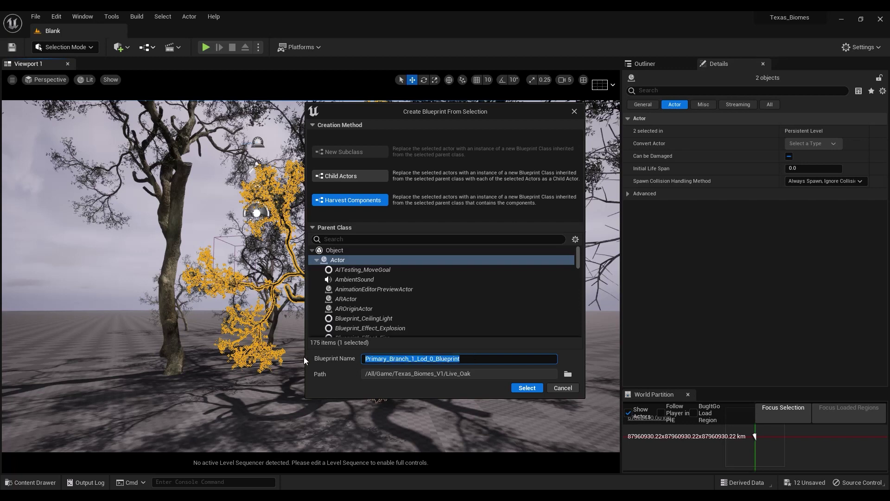
type("o")
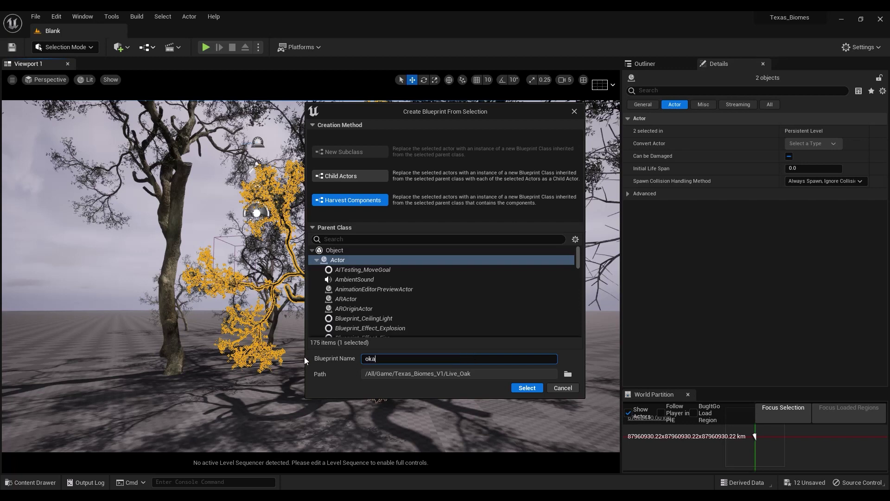
type("ak4")
left_click(525, 388)
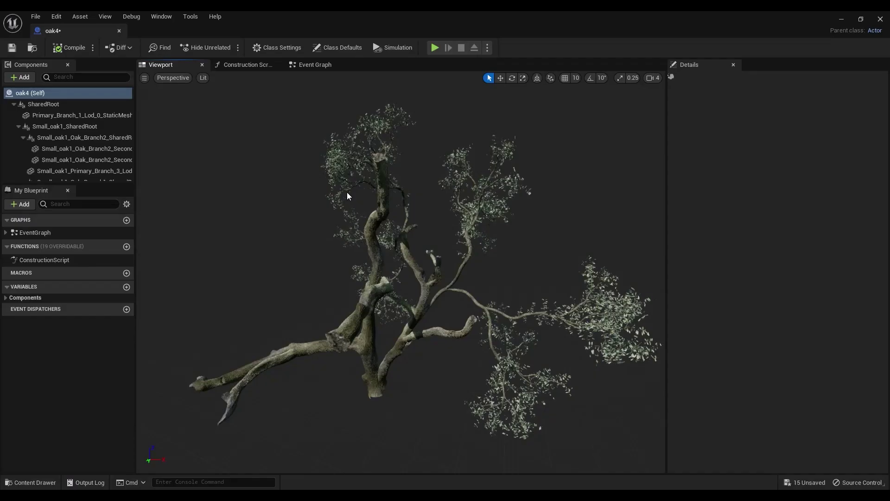
Inspect the combined oak4 tree from several sides in the Blueprint editor, and close the editor
left_click_drag(414, 261, 579, 222, "alt")
right_click_drag(396, 284, 397, 283)
left_click_drag(403, 390, 482, 392, "alt")
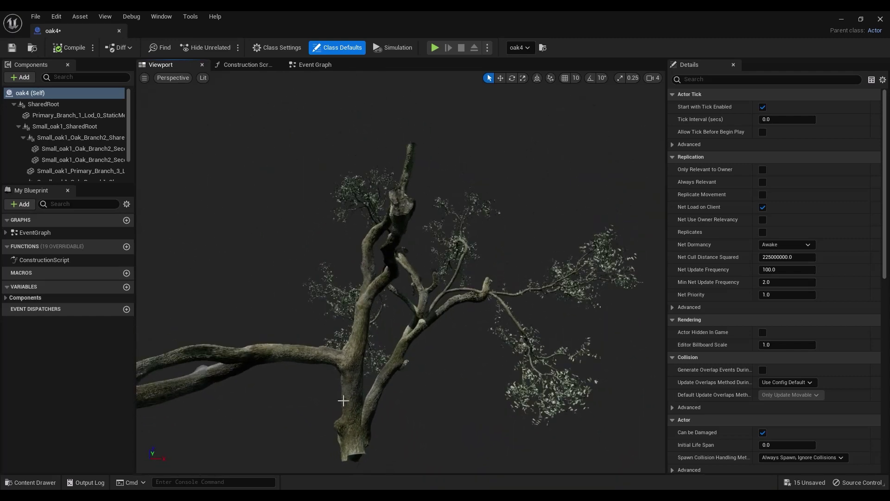
left_click_drag(356, 404, 383, 404, "alt")
right_click_drag(512, 311, 512, 311)
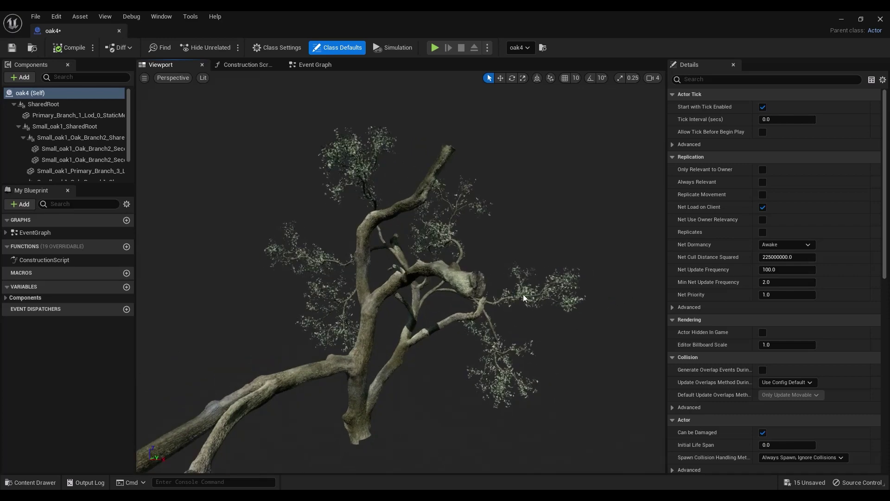
left_click(880, 20)
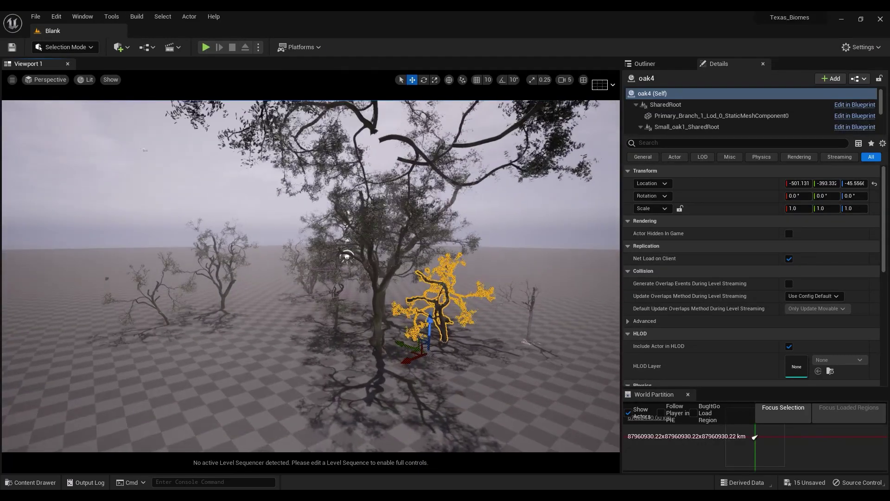
Place an instance of the oak4 Blueprint from the Live_Oak folder on open ground and lower it to about Z -68
right_click_drag(337, 290, 337, 290)
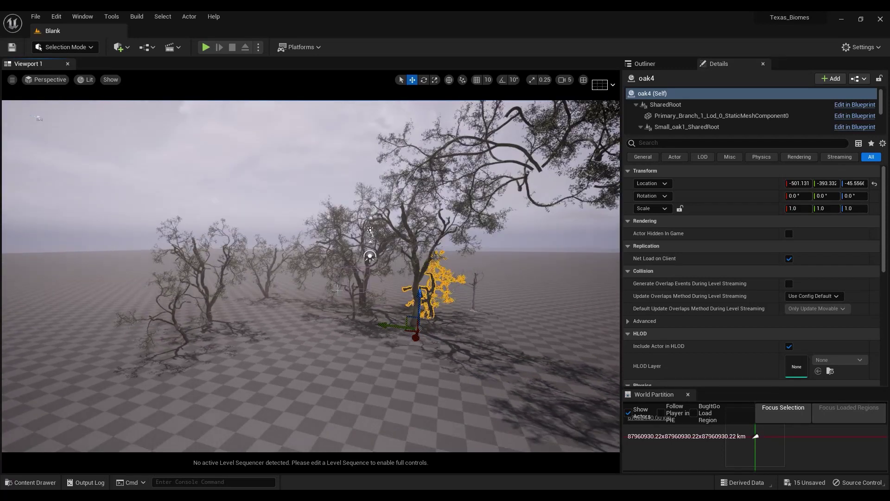
key("ctrl+space")
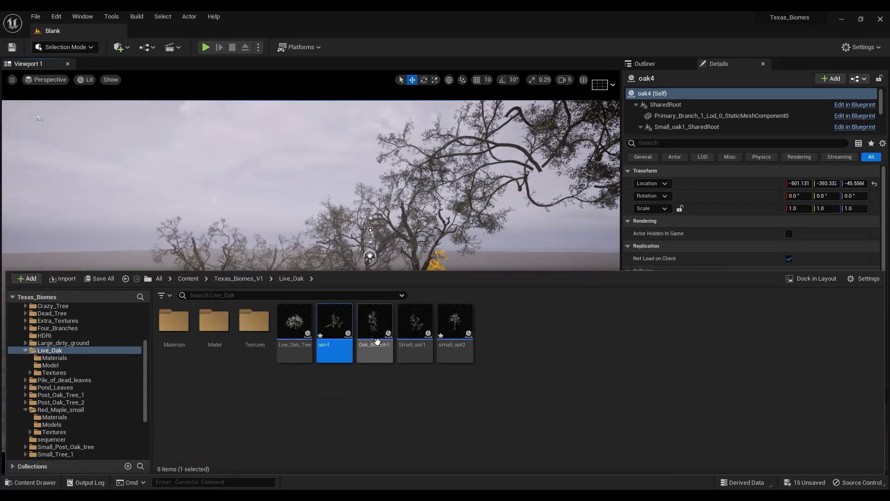
key("ctrl+space")
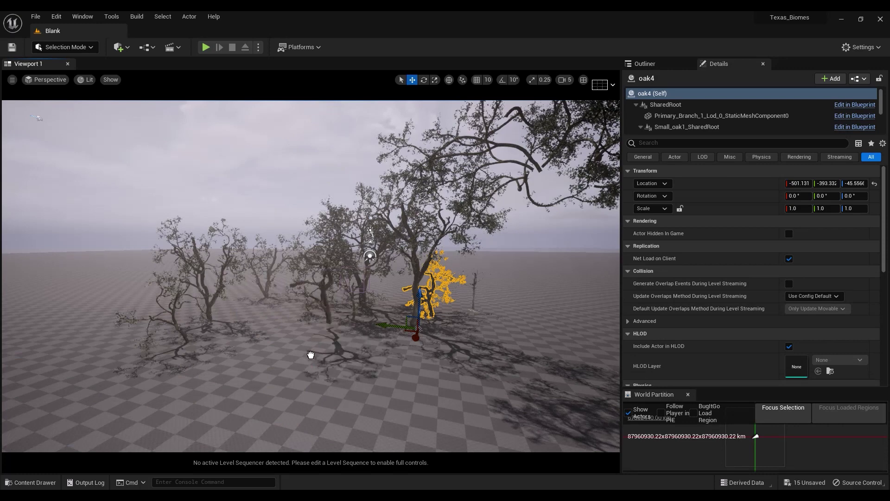
left_click_drag(311, 355, 275, 376)
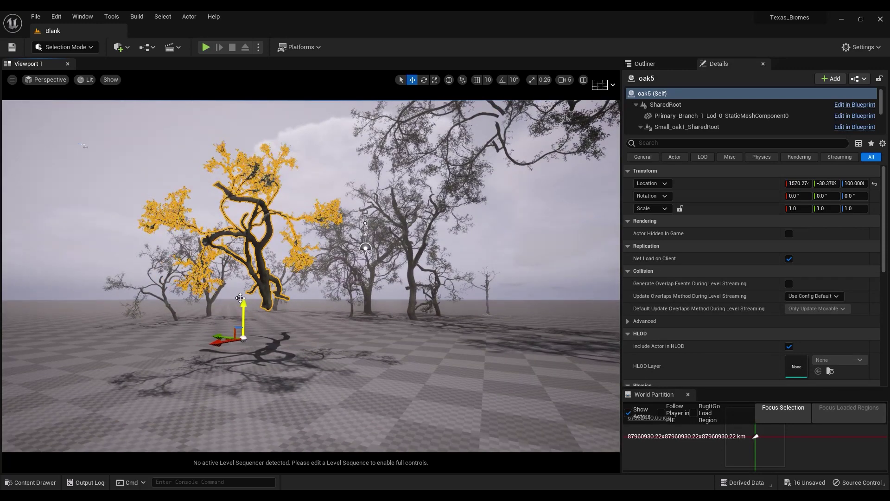
left_click_drag(240, 298, 240, 351)
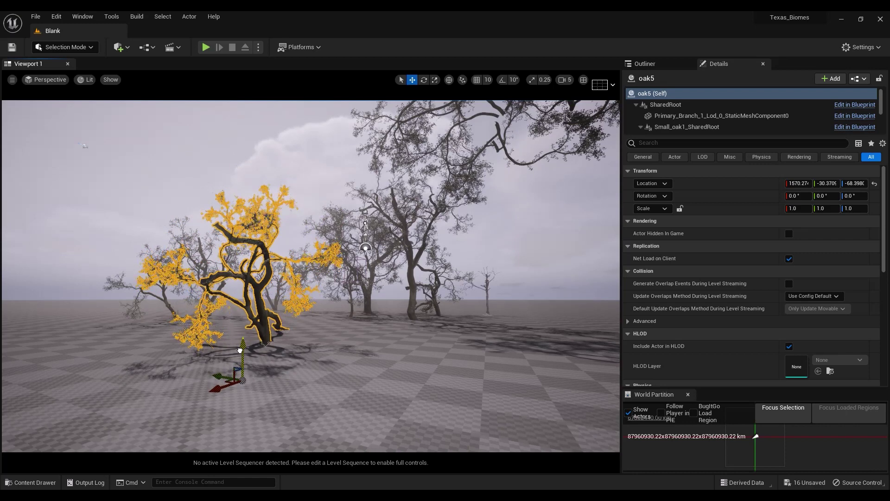
Move the new oak4 instance to about X 837, Y 479 and rotate it to about -107° around the vertical axis
left_click(317, 259)
left_click_drag(317, 260, 318, 261, "alt")
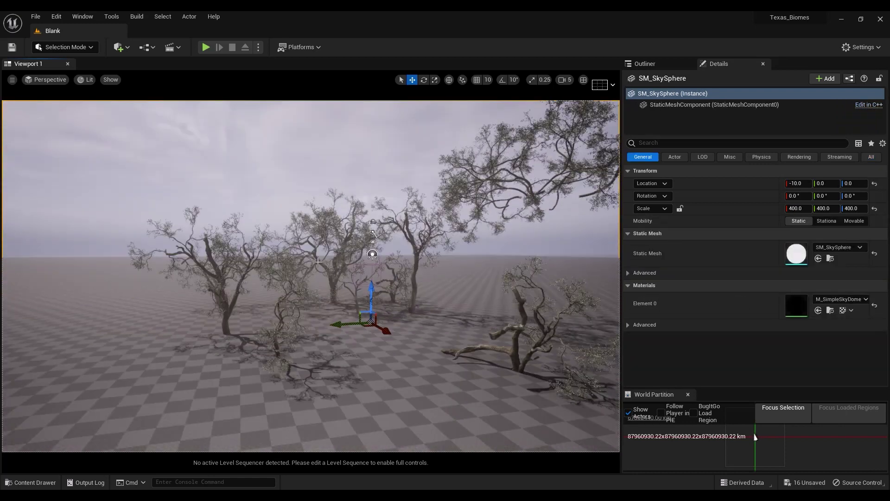
left_click(510, 330)
left_click_drag(502, 422, 329, 358)
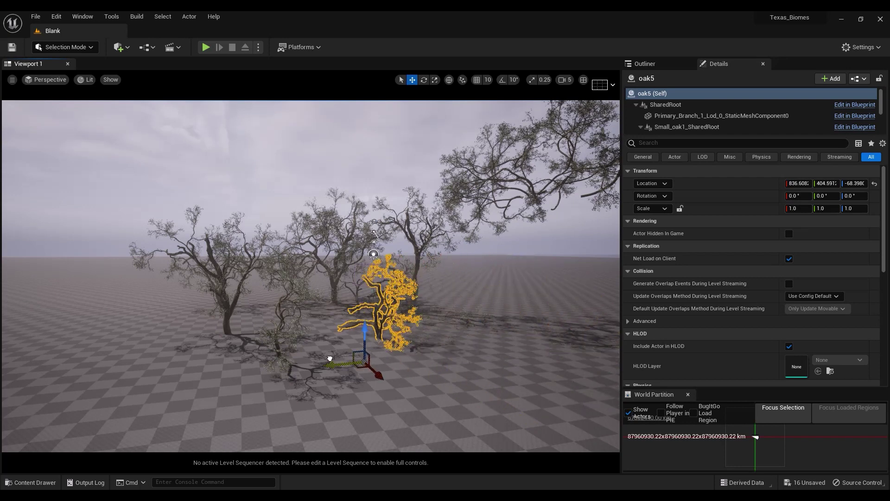
left_click_drag(354, 231, 336, 216, "alt")
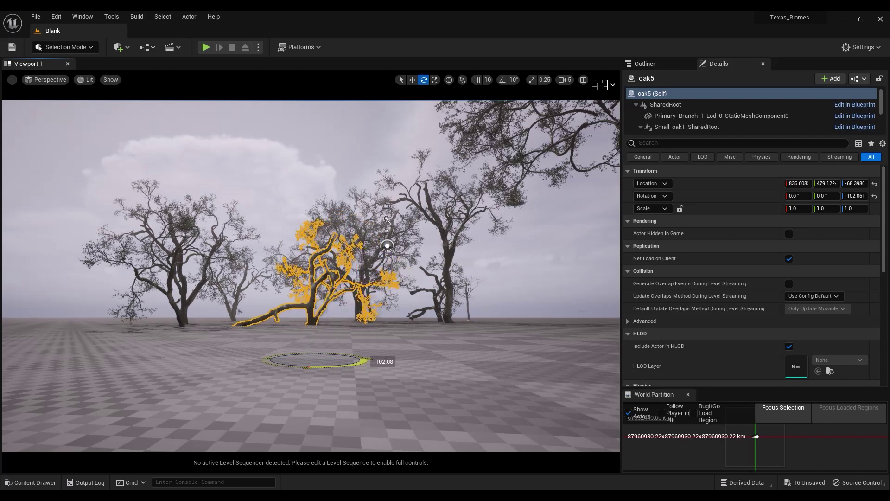
left_click_drag(369, 331, 369, 178, "alt")
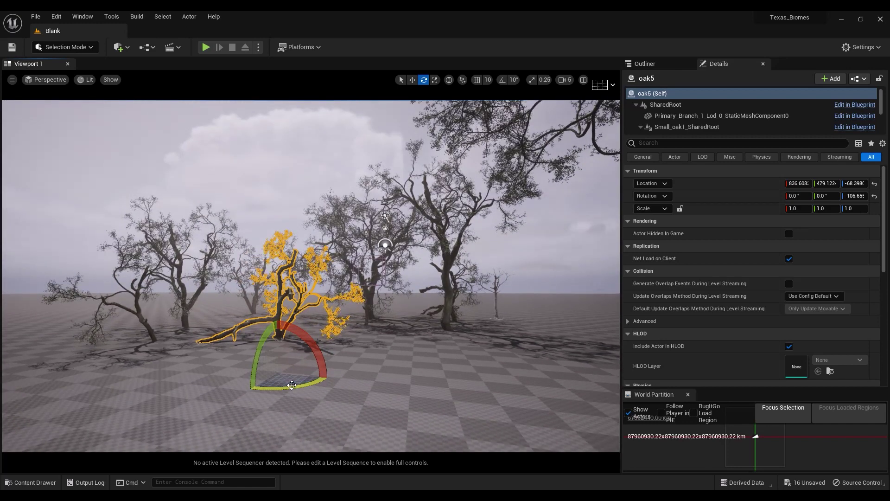
Examine the arrangement of the placed oaks from several angles, including from above
left_click(285, 176)
key("w")
right_click_drag(285, 176, 295, 324)
key("q")
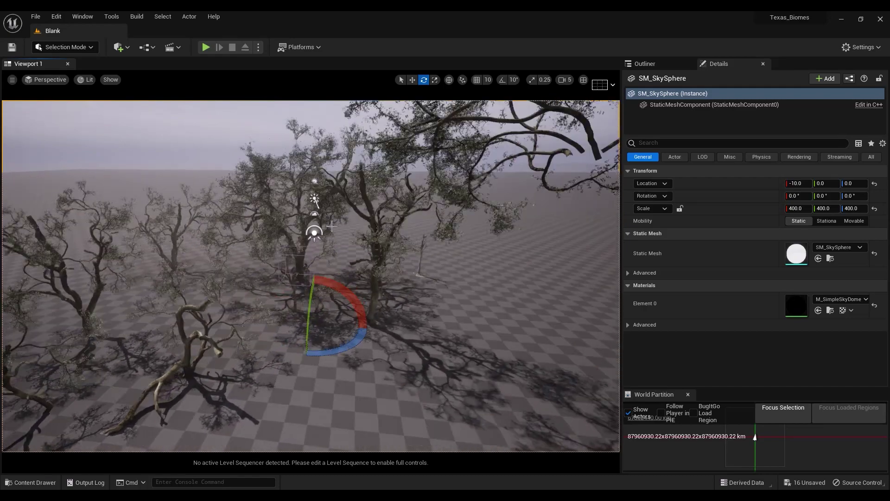
left_click_drag(331, 226, 425, 199, "alt")
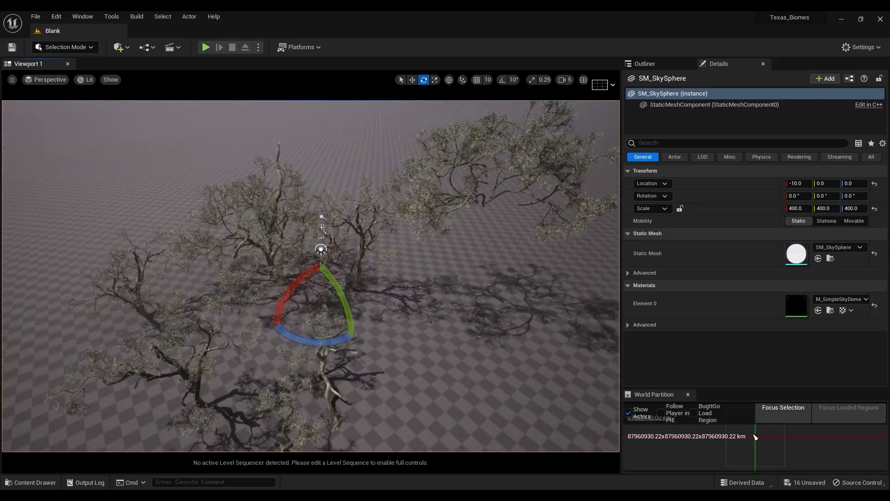
left_click_drag(331, 226, 262, 214, "alt")
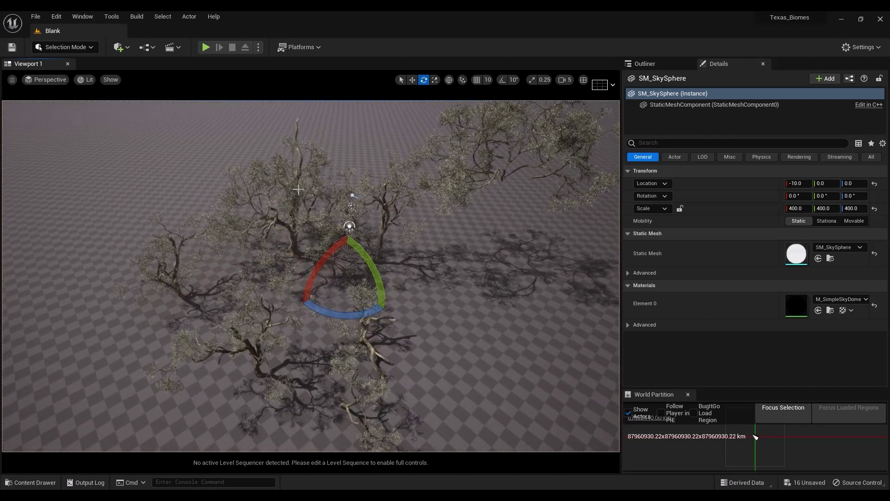
Select all the oak trees of the group together, including Live_Oak_Tree and Small_oak2 through Small_oak6, without the landscape
left_click(298, 189)
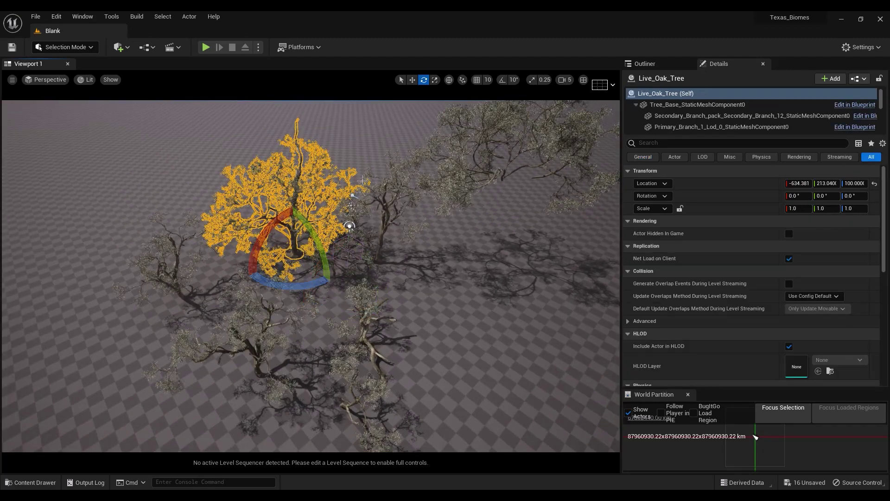
left_click_drag(298, 189, 329, 172, "alt")
left_click(380, 173, "shift")
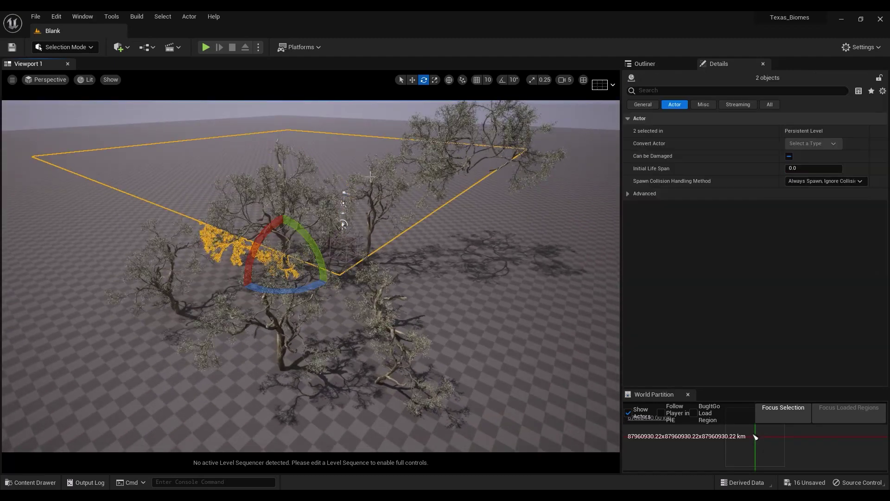
key("ctrl+z")
left_click_drag(412, 227, 461, 287, "alt")
left_click(418, 209, "shift")
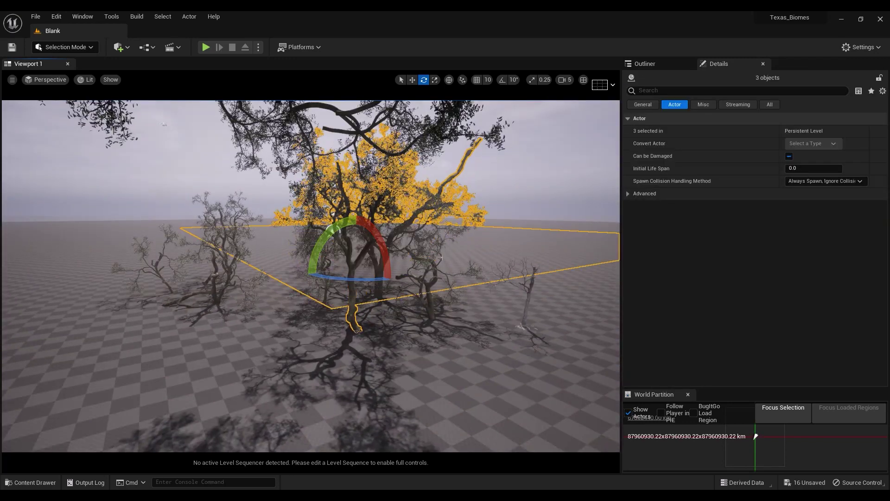
left_click_drag(442, 258, 380, 208, "alt")
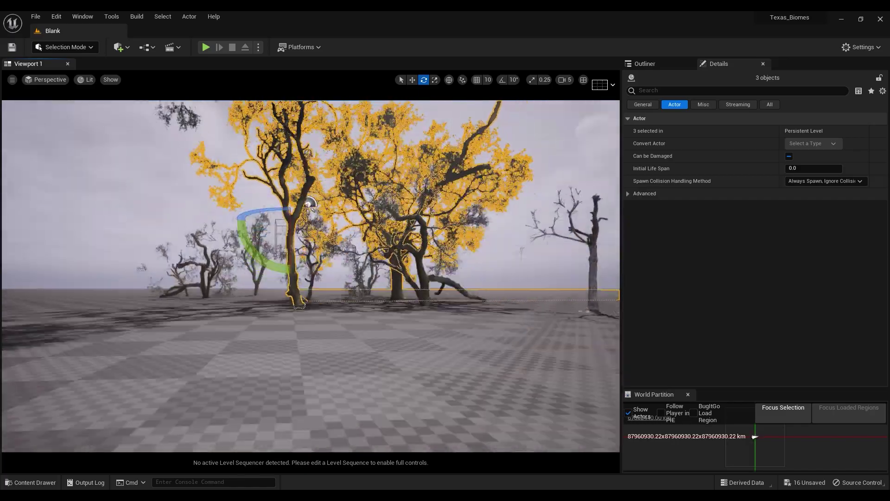
middle_click_drag(381, 208, 374, 162)
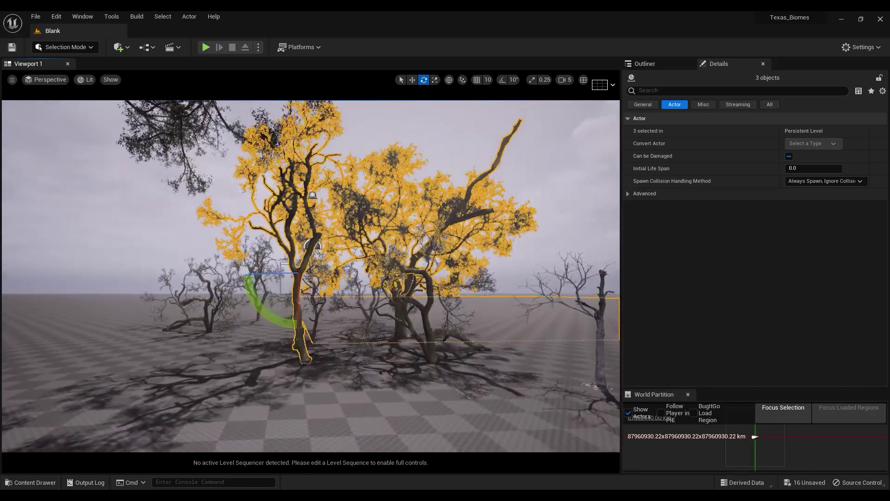
left_click_drag(374, 162, 379, 163, "alt")
left_click(531, 165)
left_click(417, 208)
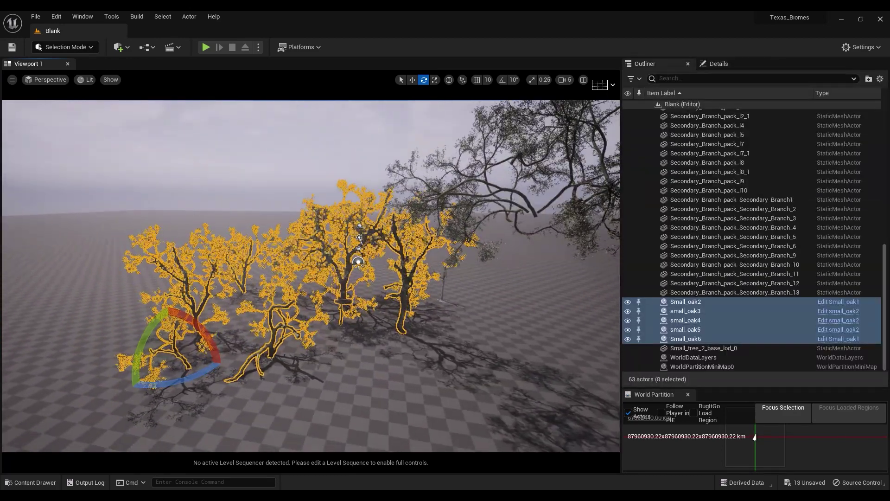
Convert the selected oaks into a Blueprint named OAK_Patch1 in the Live_Oak folder using Harvest Components, view it, and close its editor
left_click(149, 47)
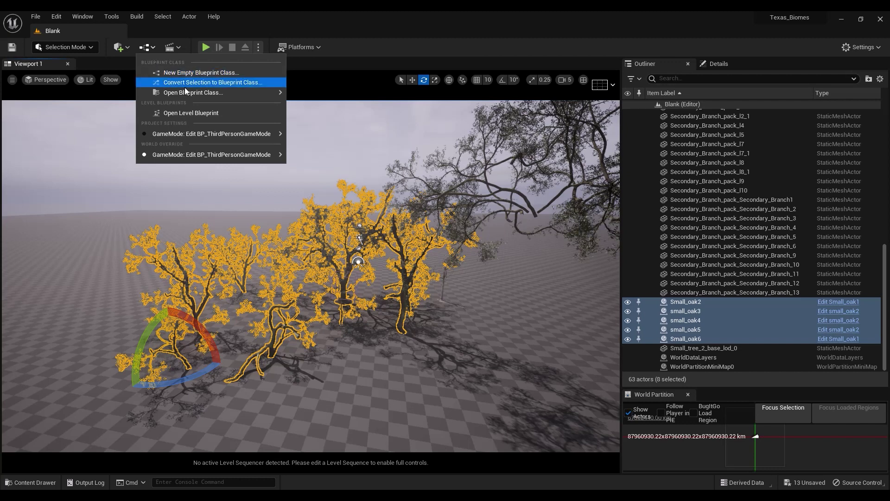
mouse_move(203, 93)
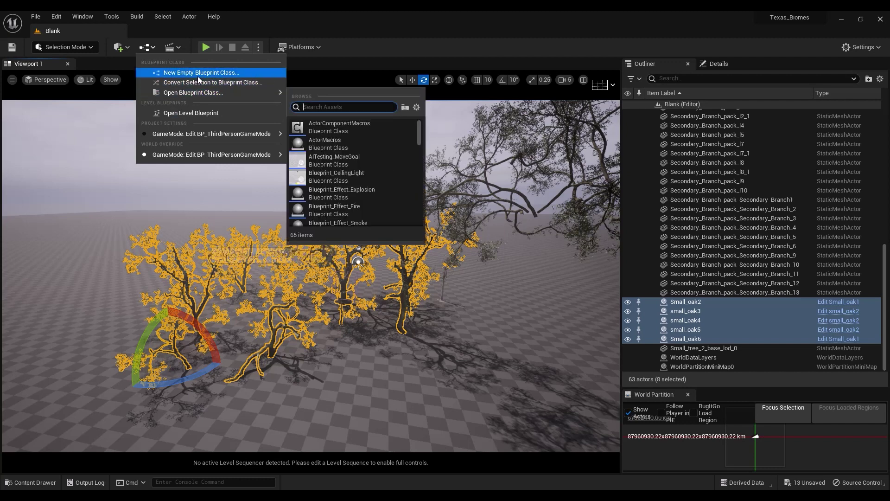
left_click(203, 81)
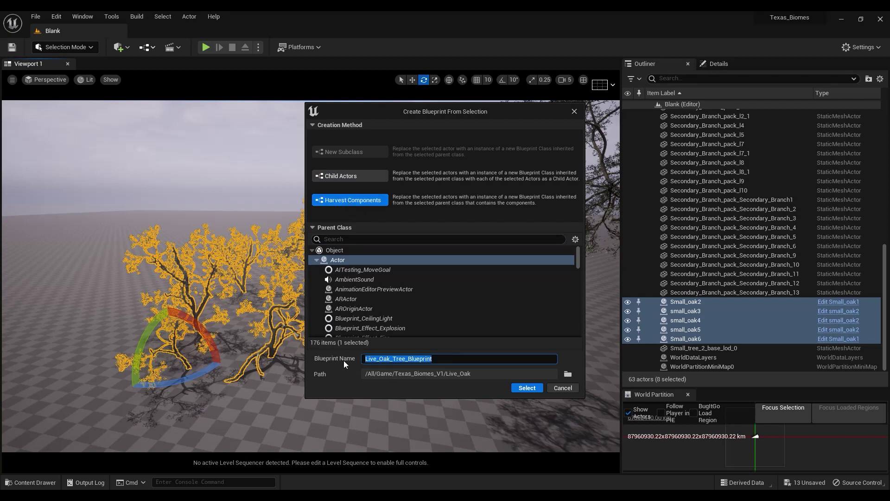
type("OAK")
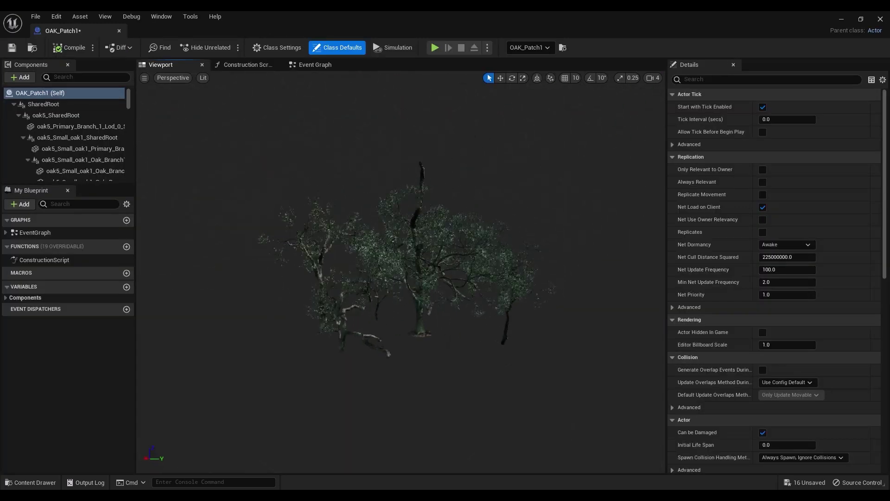
left_click_drag(445, 306, 324, 258, "alt")
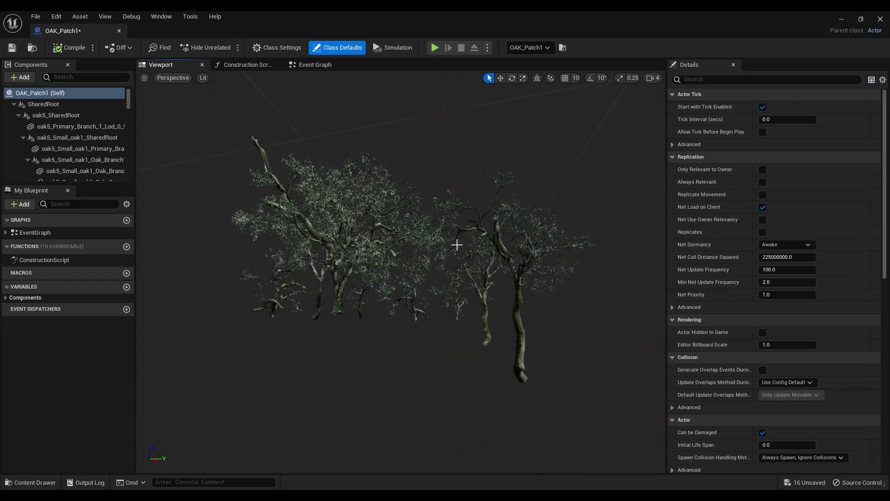
left_click(880, 19)
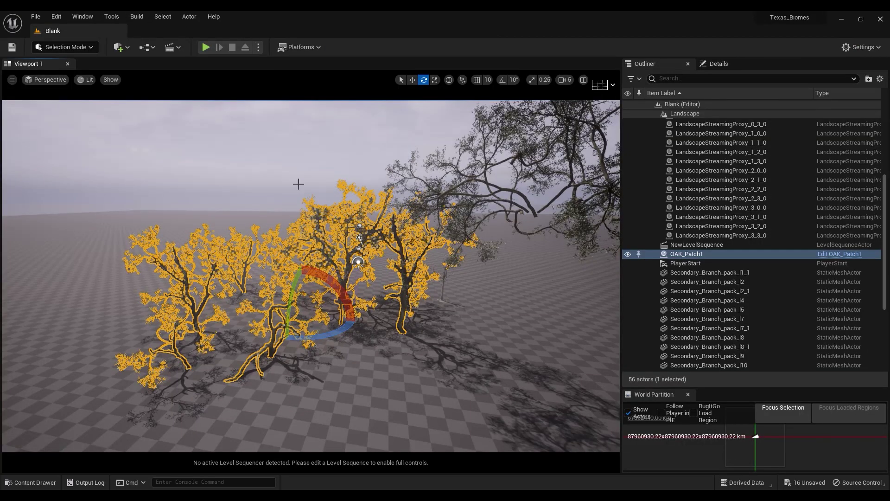
Place a second instance of the OAK_Patch1 Blueprint on the open ground beside the existing oak group
key("w")
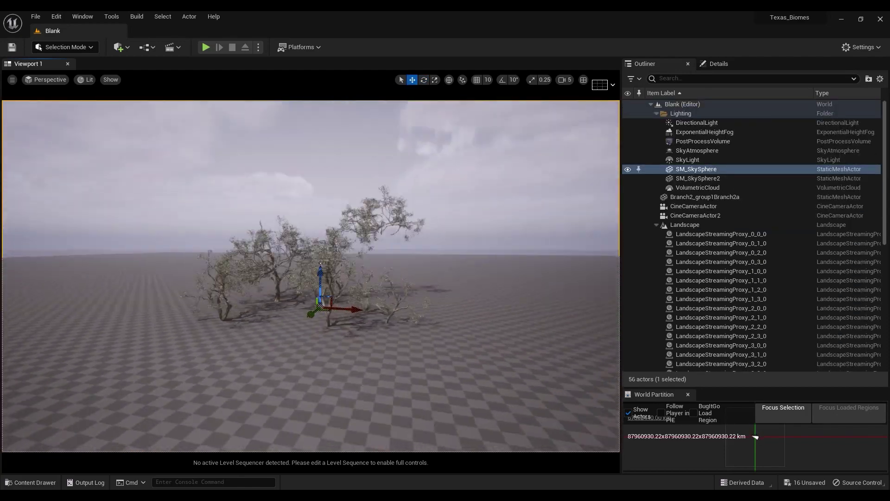
key("ctrl+space")
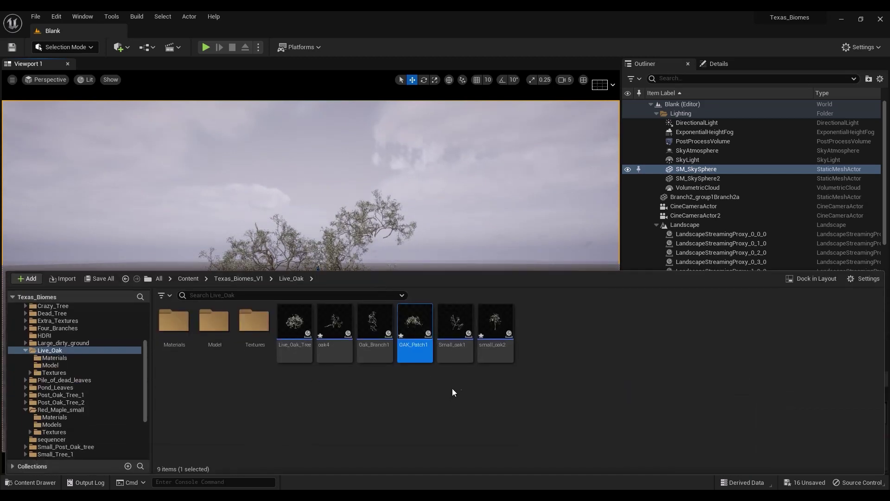
left_click_drag(166, 191, 233, 358)
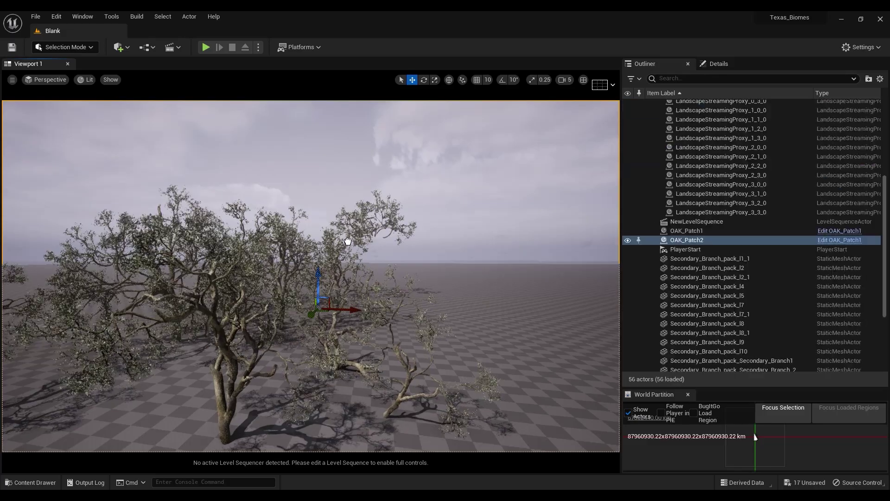
scroll(266, 321, "down", 5)
left_click_drag(266, 321, 238, 346, "alt")
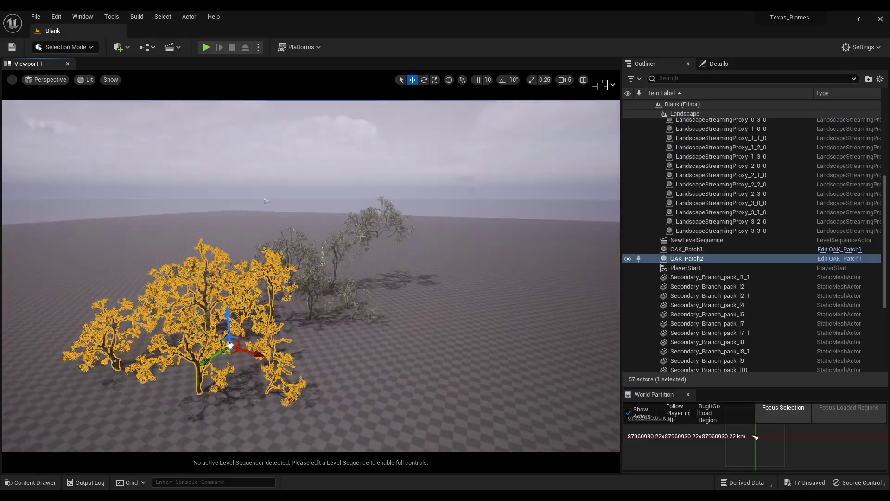
Rotate the newly placed oak patch around its vertical axis so its arrangement differs from the first patch
key("e")
left_click_drag(282, 371, 152, 362)
left_click_drag(254, 367, 277, 358)
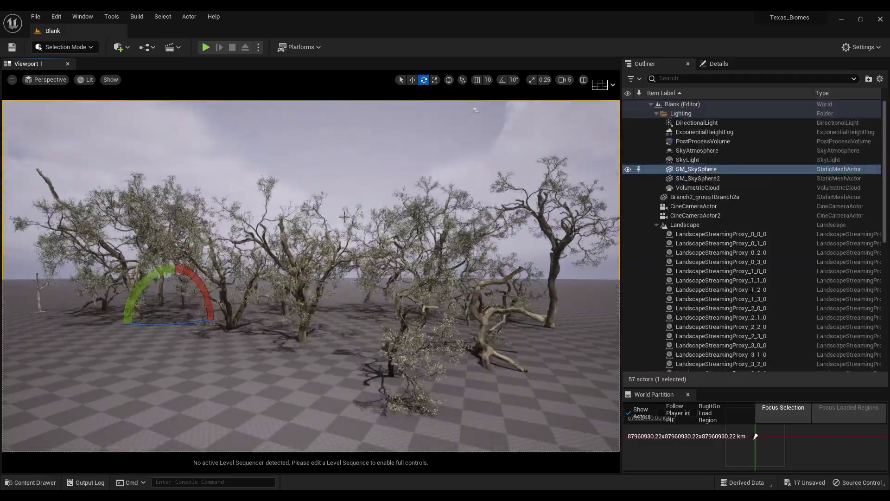
Examine the two neighbouring oak patches from ground level, moving in among their trunks and branches
key("w")
mouse_move(344, 217)
right_mouse_down()
mouse_move(344, 201)
mouse_move(287, 203)
mouse_move(296, 196)
mouse_move(342, 209)
right_mouse_up()
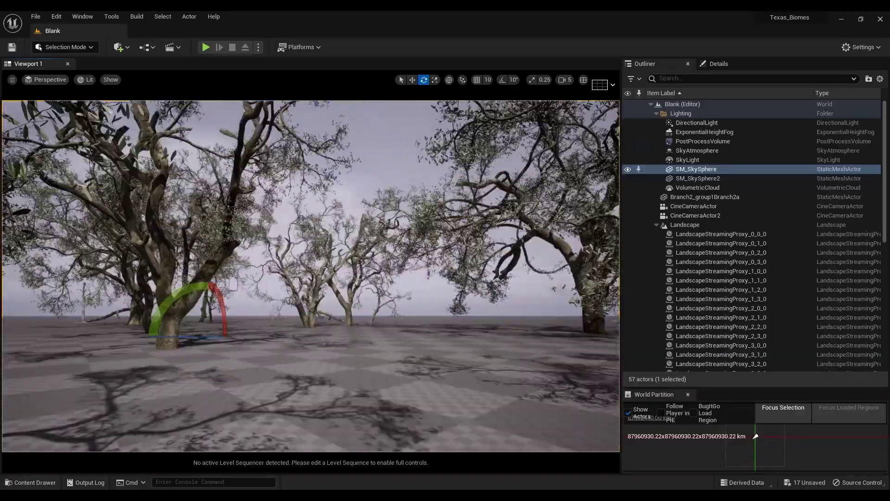
left_click(328, 268)
right_click_drag(328, 268, 371, 271)
key("w")
right_click_drag(417, 306, 443, 310)
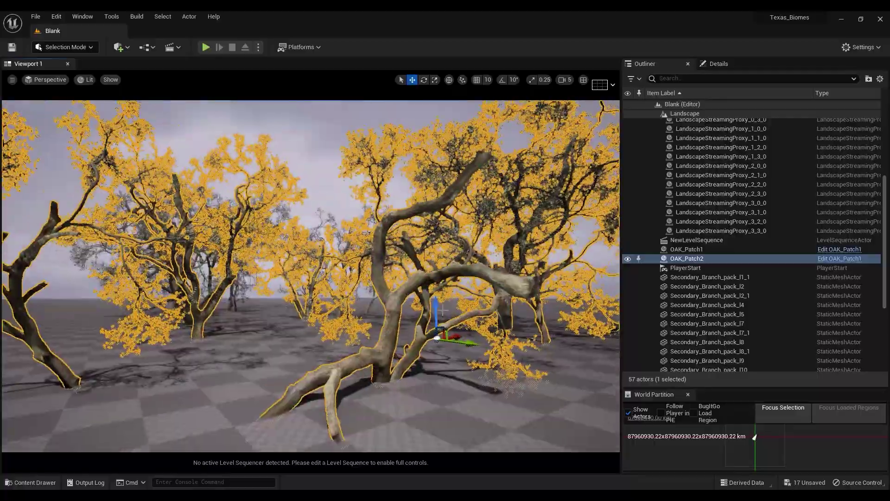
right_click_drag(343, 211, 327, 209)
Duplicate both oak patches, rotate the pair of copies around the vertical axis, and move them next to the originals to extend the forest
left_click(438, 276)
right_click_drag(438, 277, 311, 291)
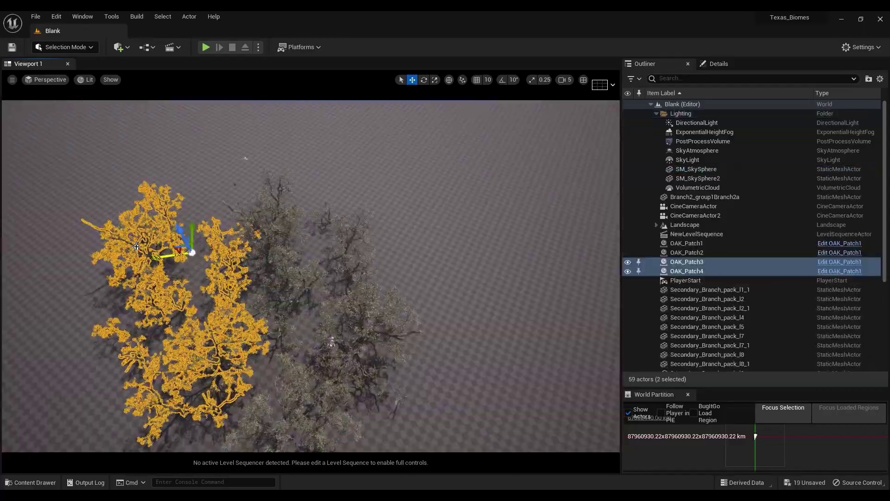
key("e")
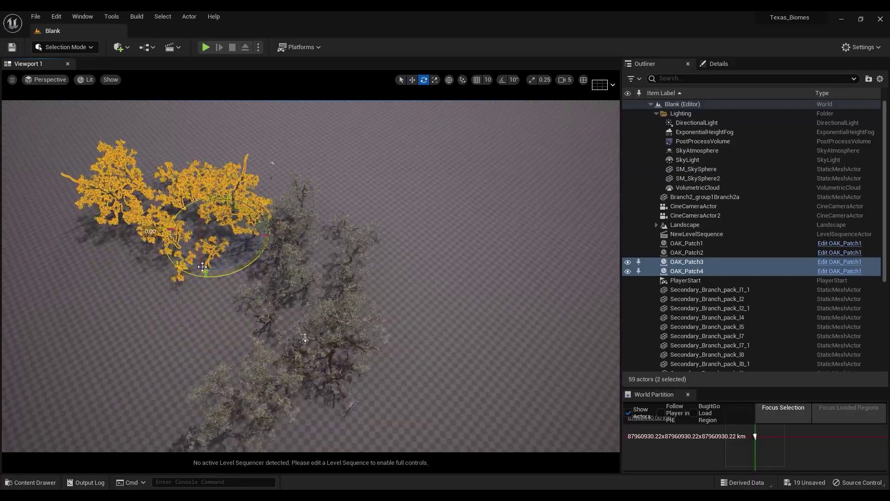
left_click_drag(202, 266, 241, 264)
key("w")
left_click_drag(185, 226, 349, 228)
right_click_drag(348, 229, 366, 218)
left_click_drag(357, 175, 422, 209)
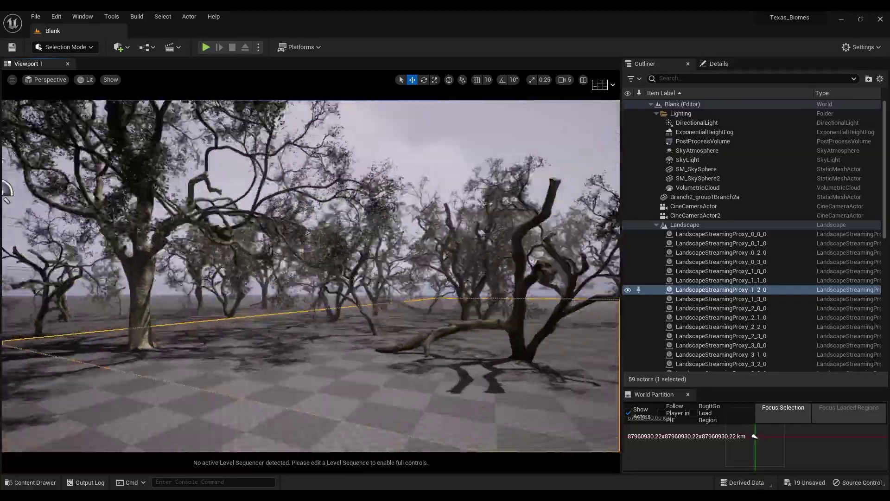
Examine the extended oak forest from ground level between the trees
left_click(501, 139)
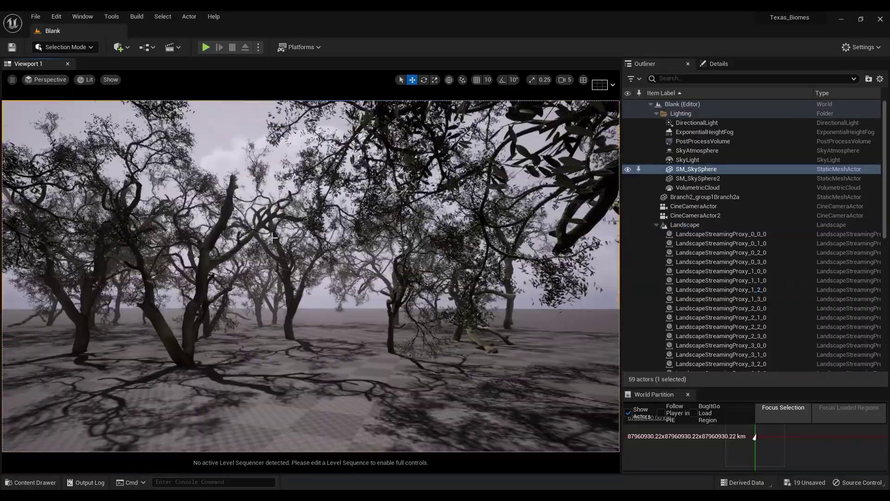
right_click_drag(272, 237, 251, 250)
key("w")
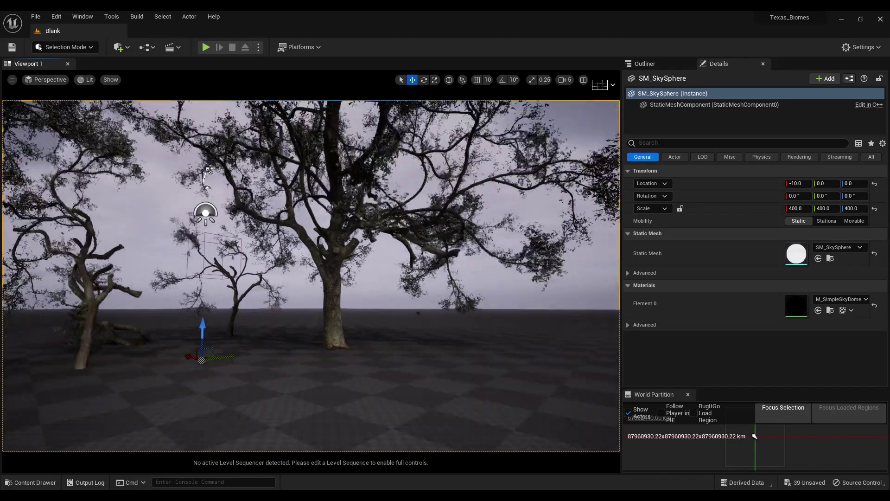
Show the modular tree meshes in the Model folder of Small_Tree_2
key("ctrl+space")
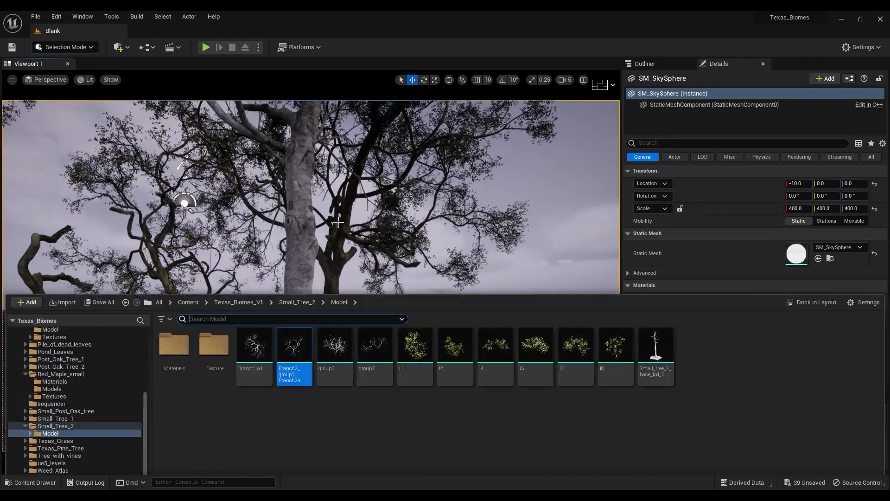